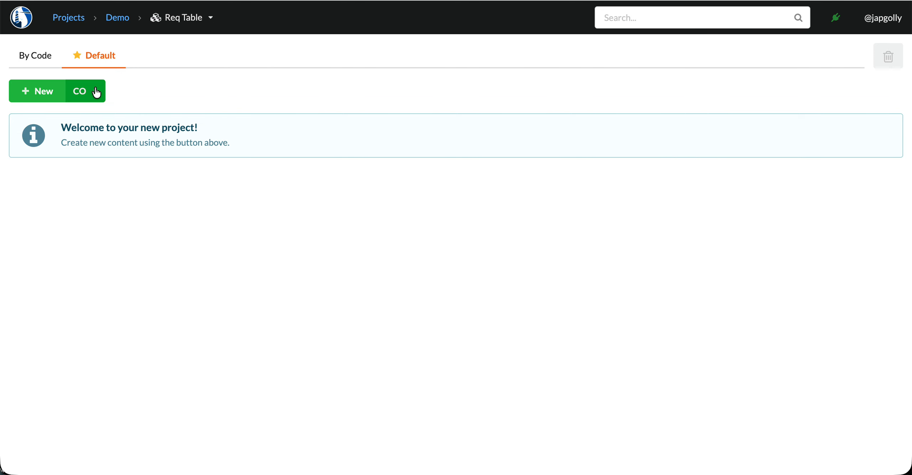
Step: Create a Major Feature titled "User #must be able to create account", keeping the creation form open
click(95, 91)
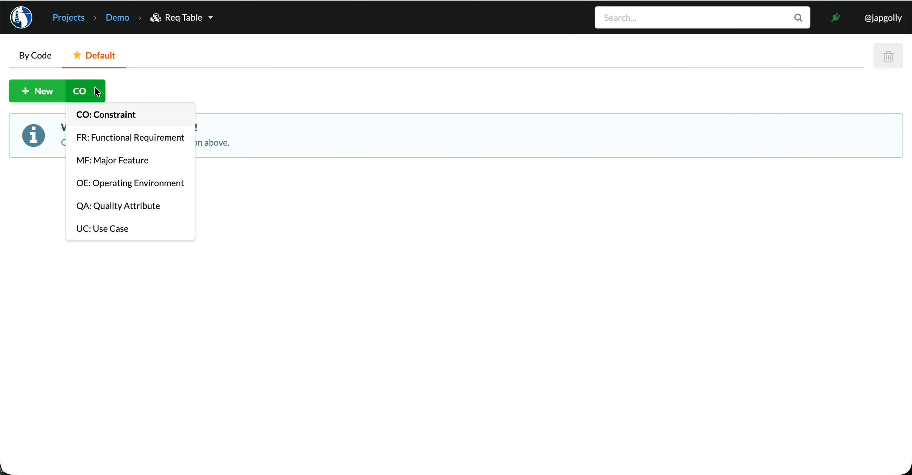
click(104, 161)
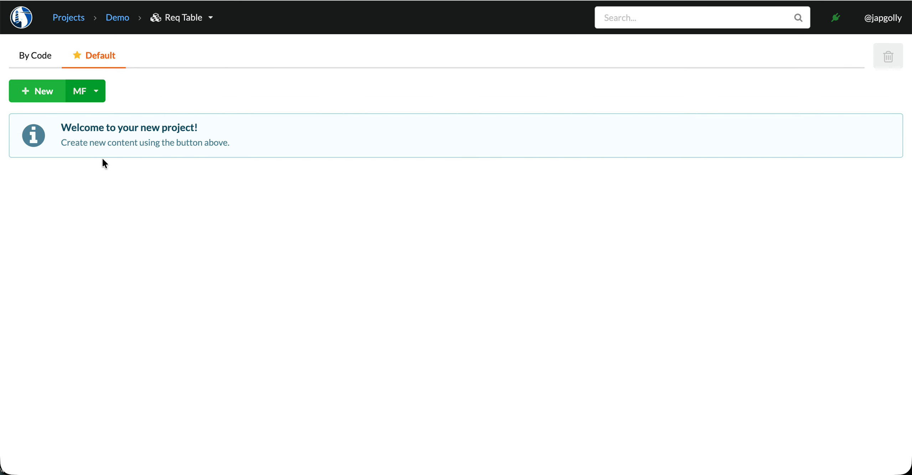
click(40, 87)
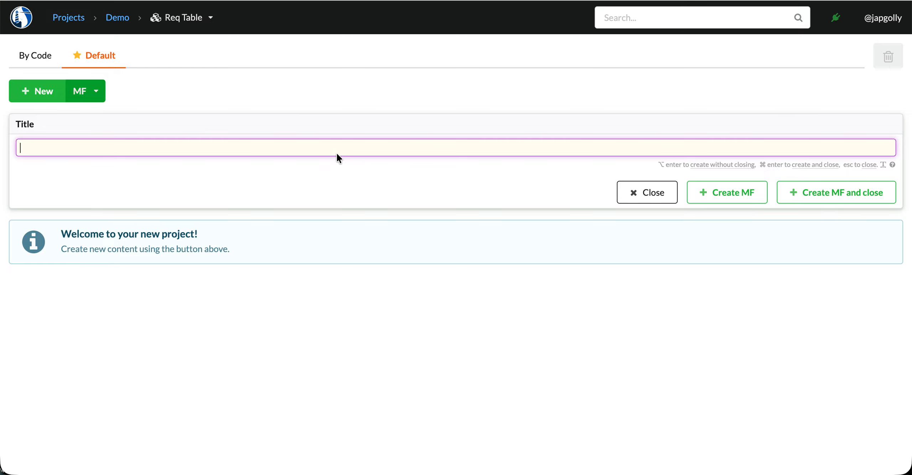
text(User #must)
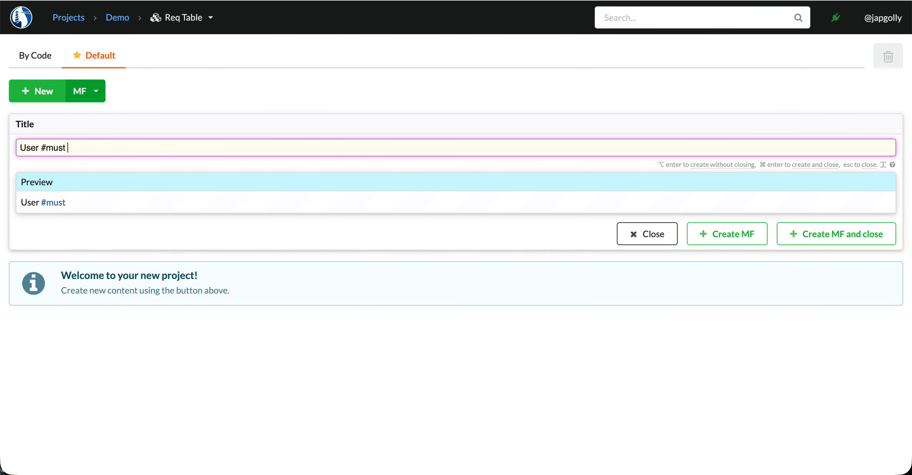
text( be able to create )
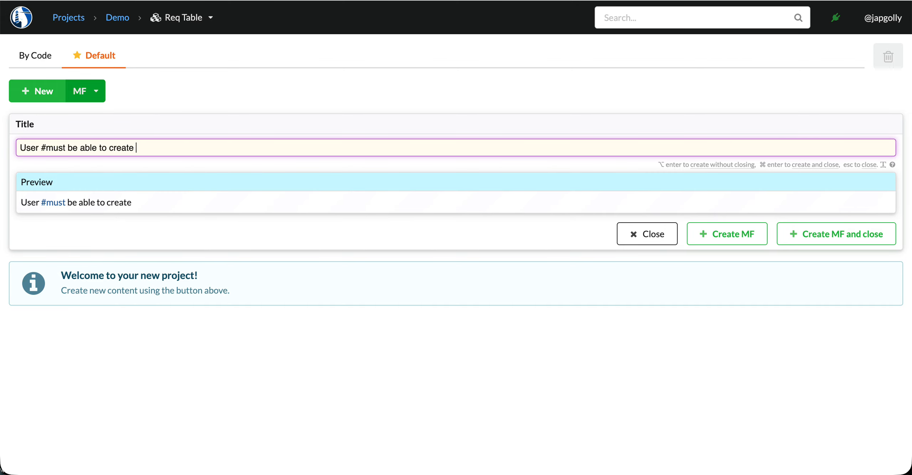
text(account)
click(738, 236)
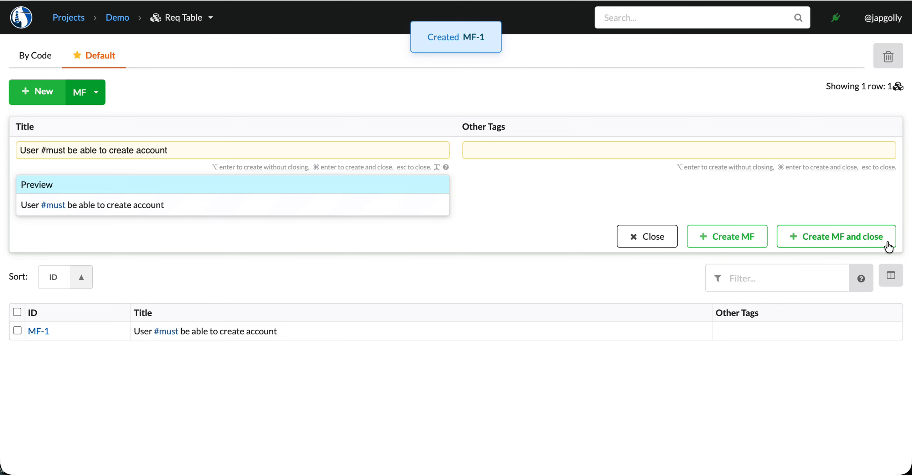
Step: Hide the Other Tags column and create a second Major Feature titled "User #must be able to share text files", closing the form
click(890, 277)
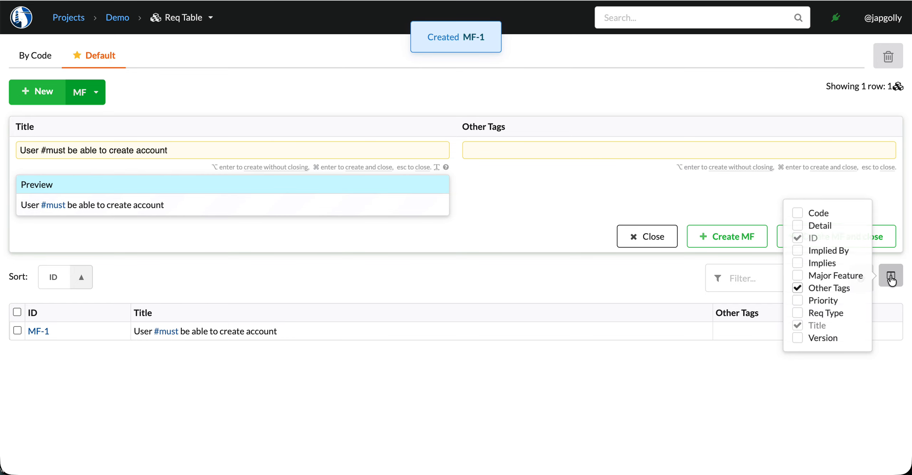
click(797, 289)
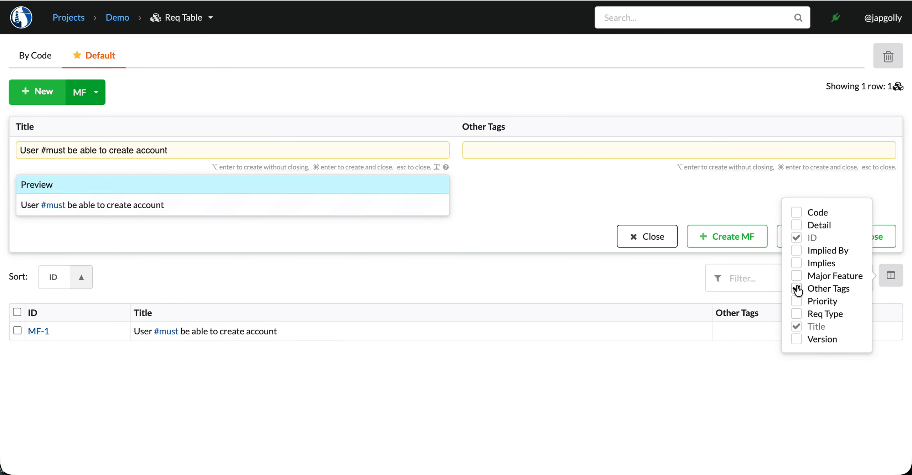
click(215, 152)
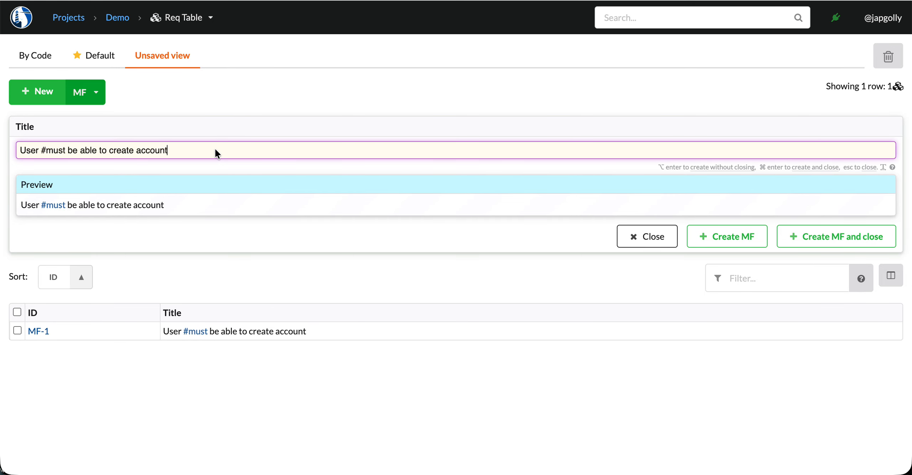
key(alt+shift+Left)
key(alt+shift+Left)
text(share te)
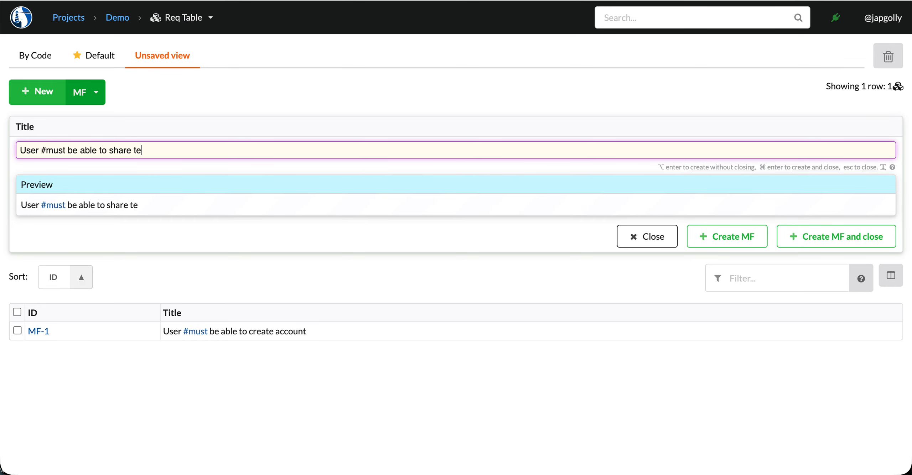
text(xt filee)
click(808, 237)
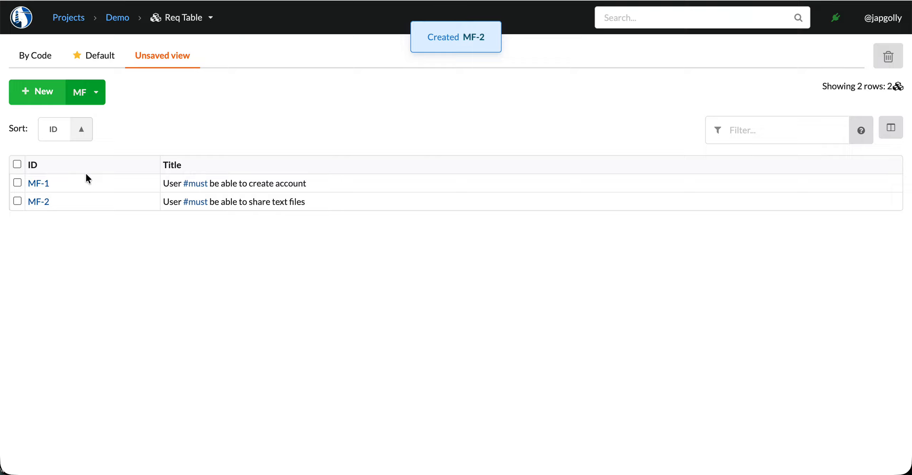
Step: Show the Priority column in the requirements table
click(890, 122)
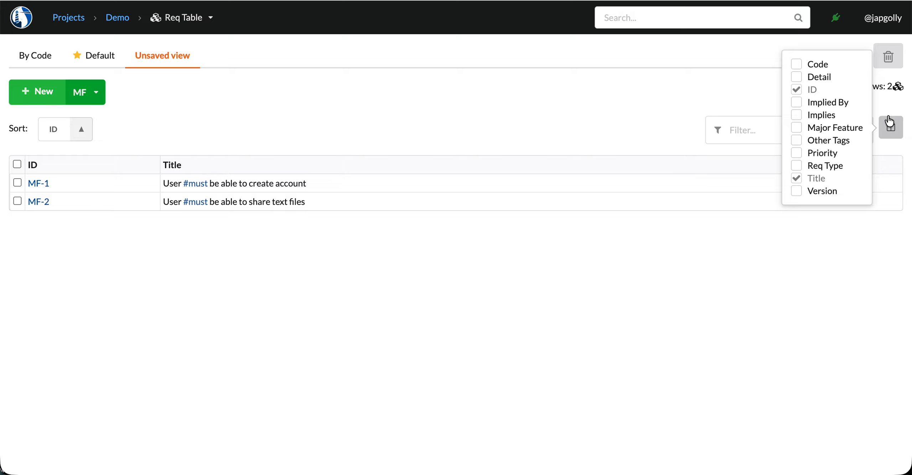
click(797, 154)
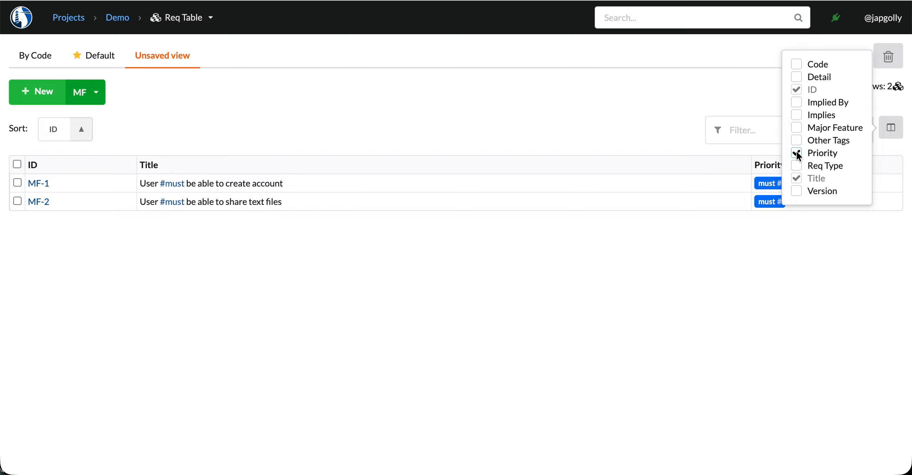
click(586, 112)
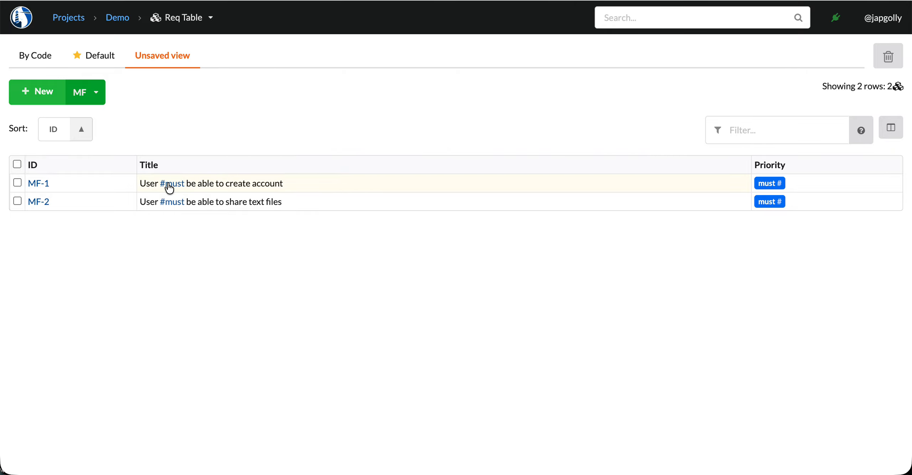
Step: Try to add the should tag to the Priority of MF-2
click(825, 201)
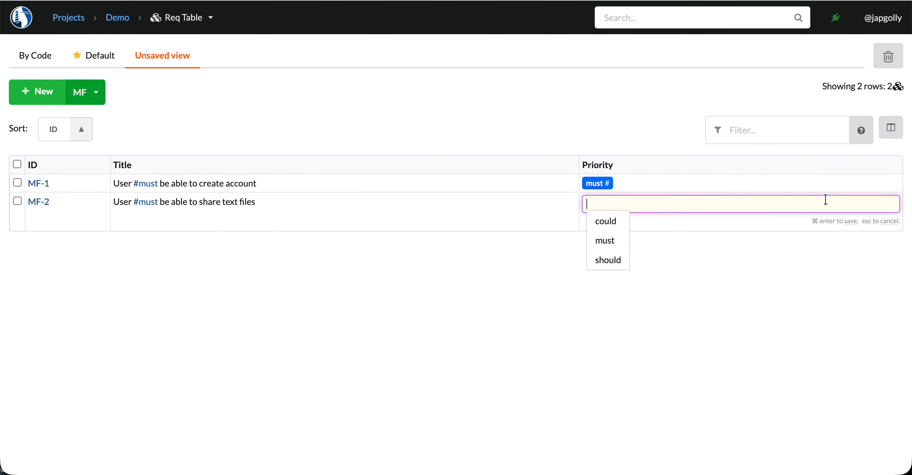
key(Down)
key(Down)
key(Down)
key(Return)
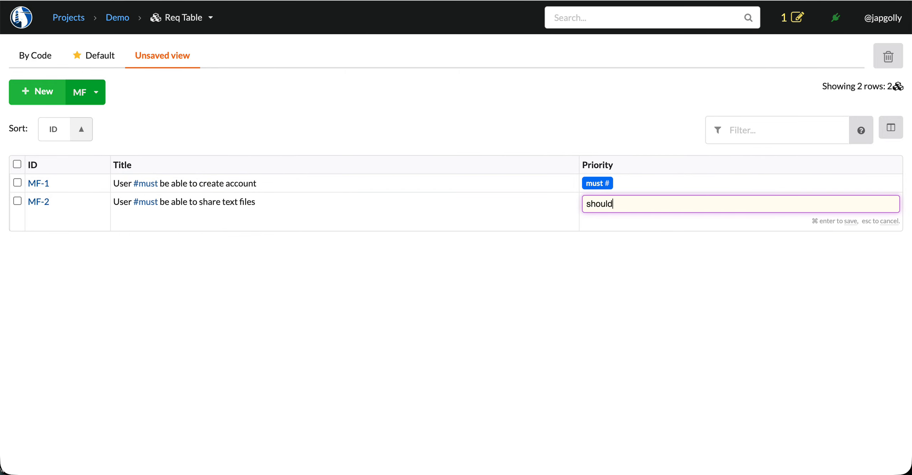
key(super+Return)
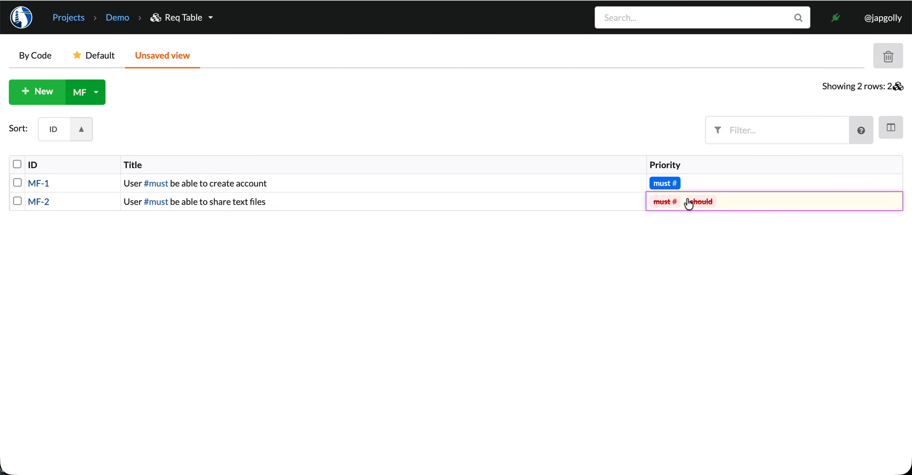
Step: Remove the manually added should tag from the Priority of MF-2 and save the cell
click(699, 201)
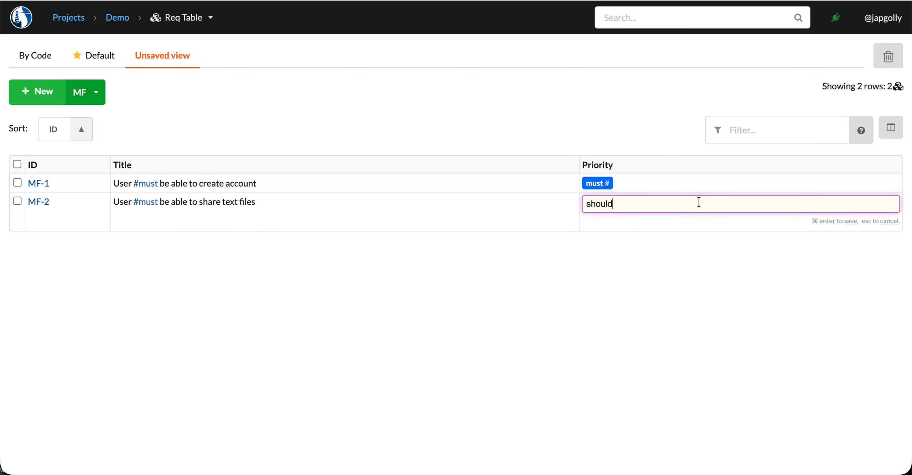
key(BackSpace)
key(BackSpace)
key(BackSpace)
key(BackSpace)
key(BackSpace)
key(BackSpace)
key(super+Return)
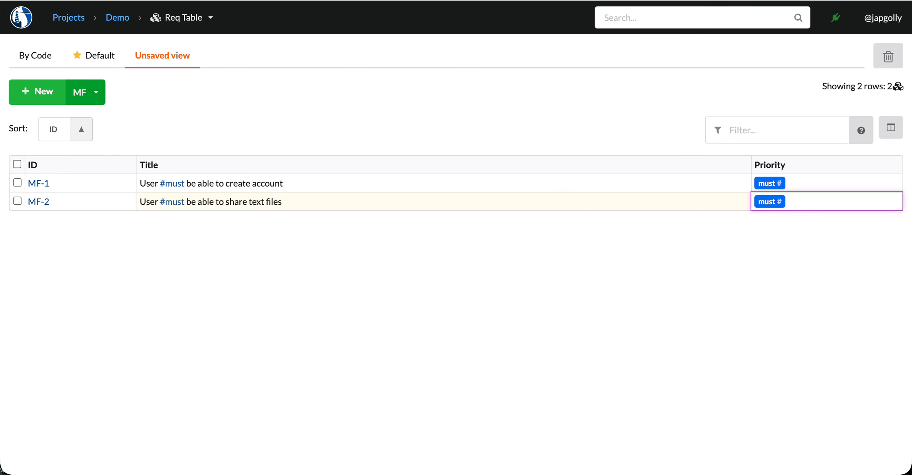
click(677, 263)
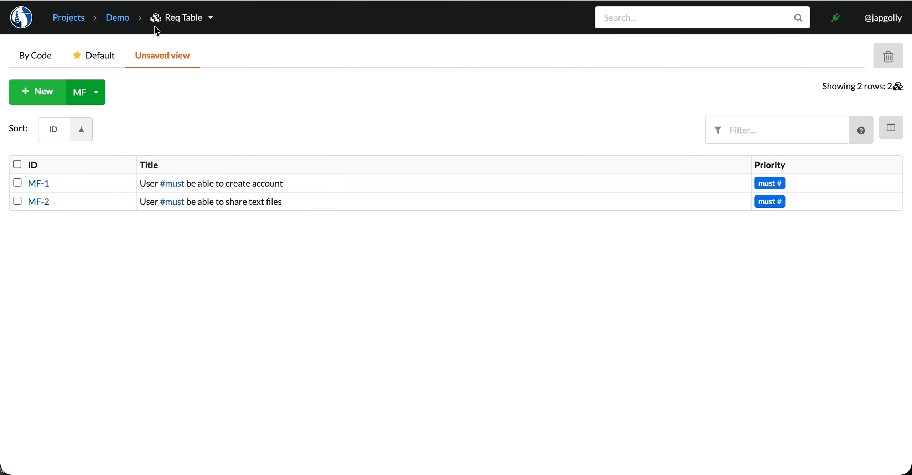
Step: Open the tag configuration of the Demo project
click(121, 18)
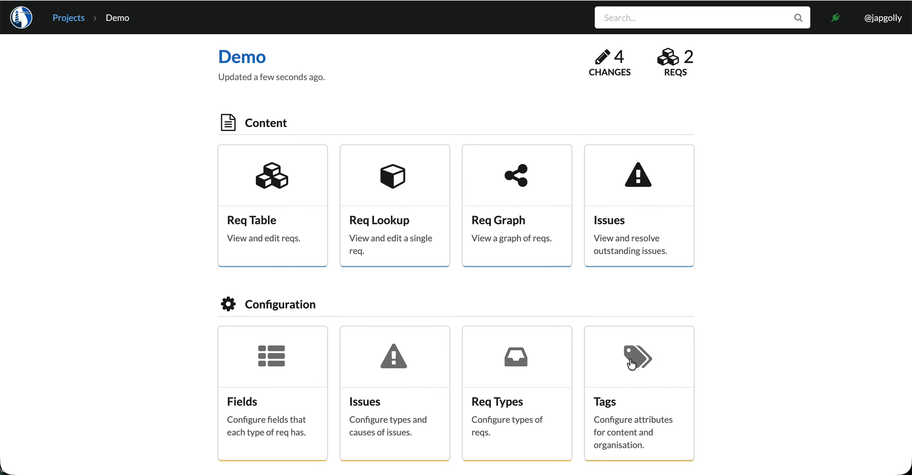
double_click(265, 301)
click(477, 308)
click(590, 357)
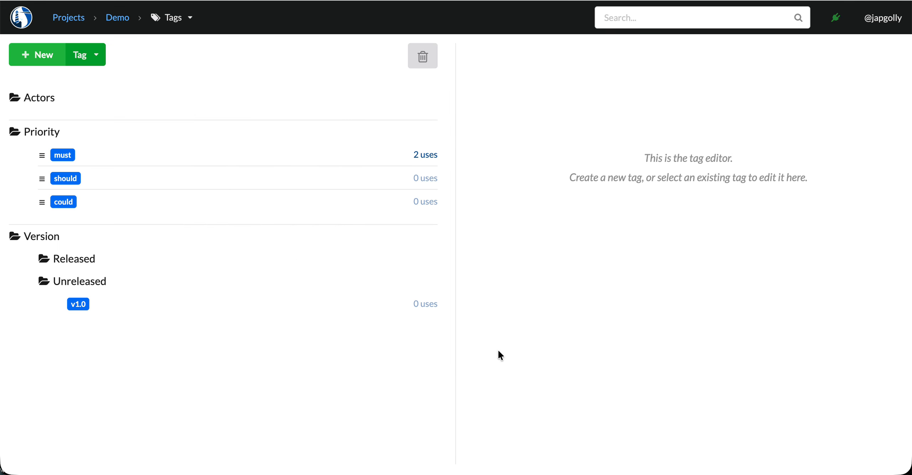
Step: Set the colour of the must priority tag to red, #f50800, and update the tag
click(120, 157)
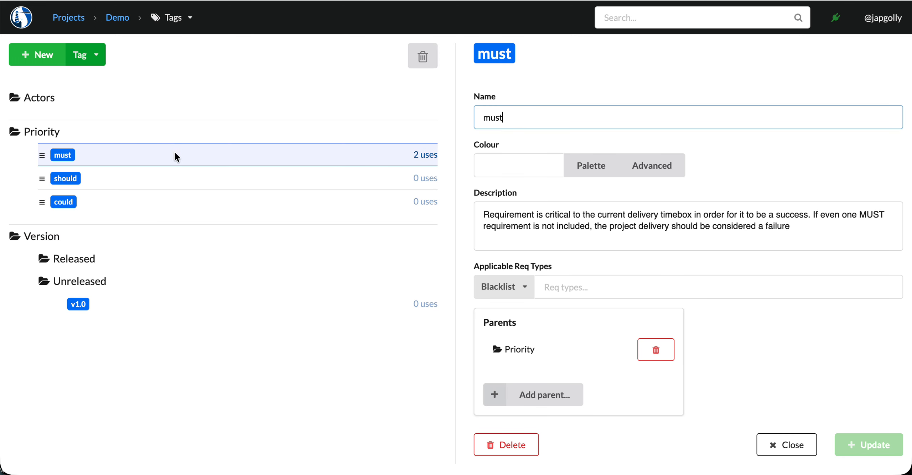
click(588, 167)
click(485, 211)
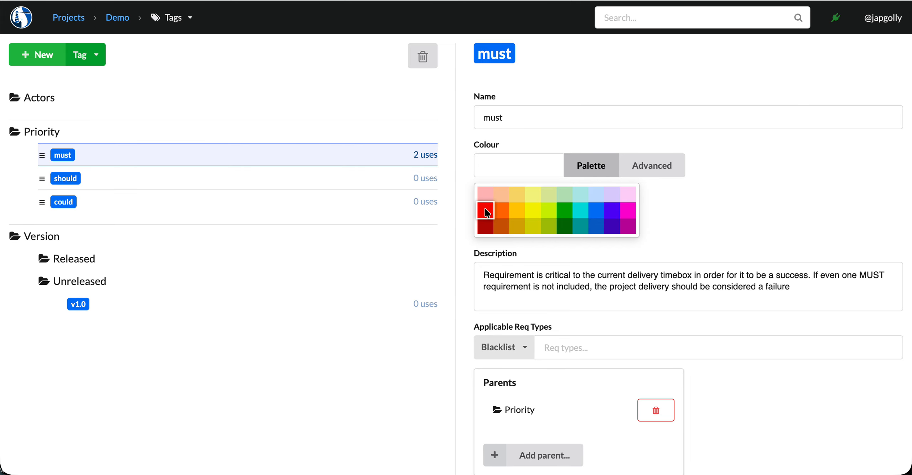
click(683, 275)
scroll(686, 280, down, 2)
click(865, 449)
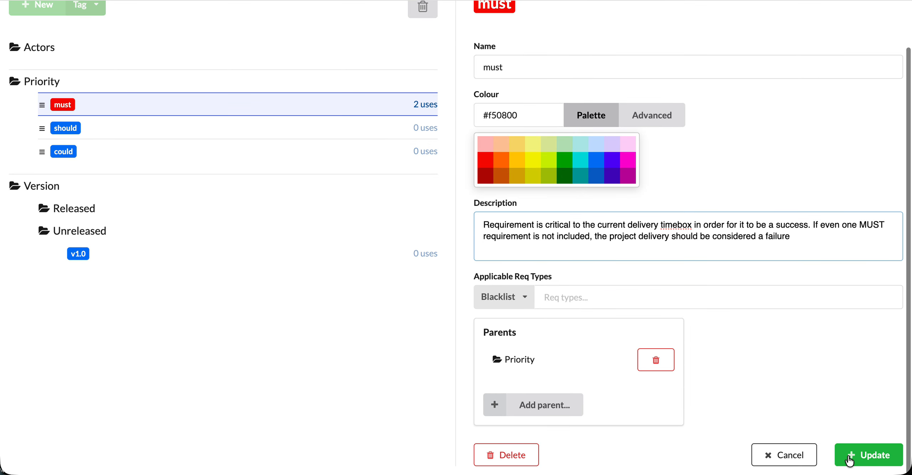
Step: Set the colour of the should priority tag to orange, #ff6e00, and update the tag
click(196, 177)
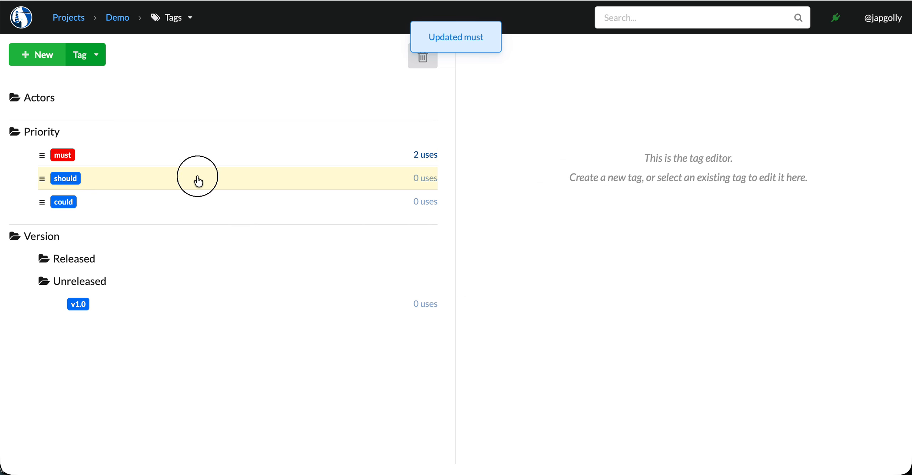
click(590, 171)
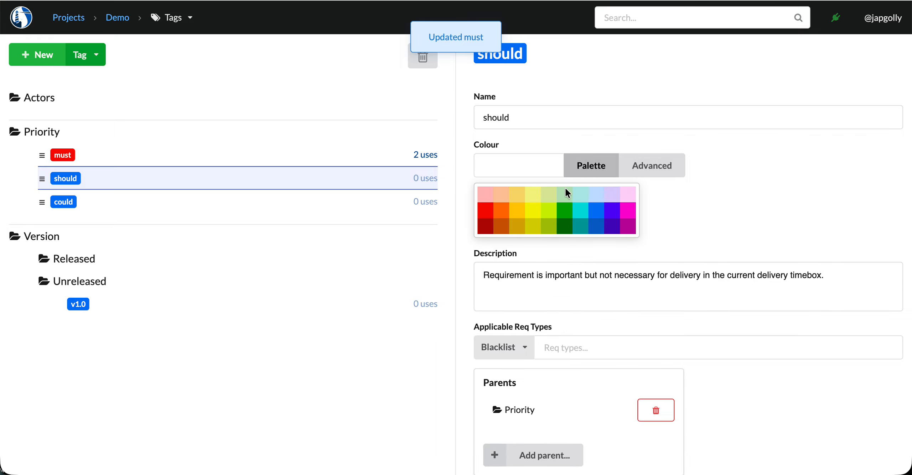
click(498, 210)
scroll(720, 278, down, 2)
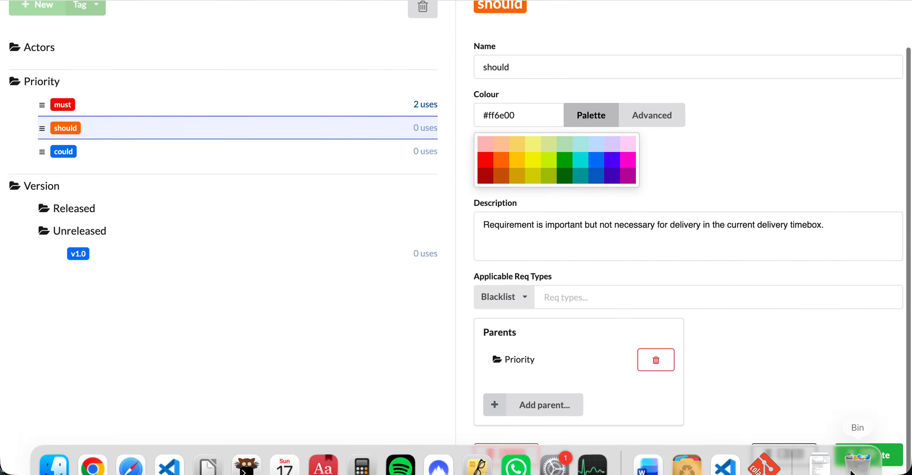
click(867, 449)
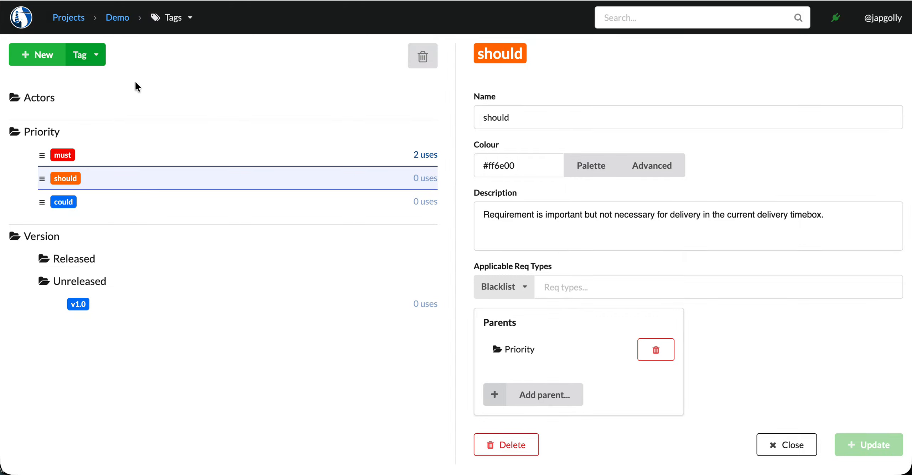
Step: Return to the Req Table and set the type for new entries to FR: Functional Requirement
click(176, 23)
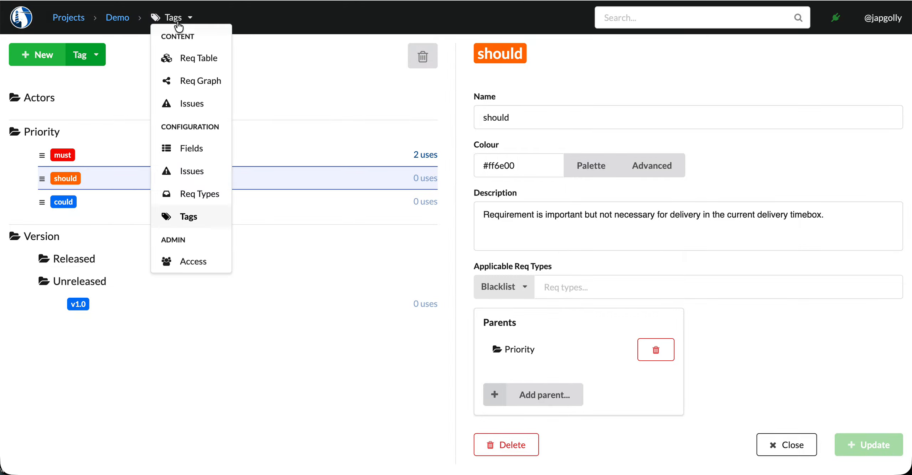
click(188, 60)
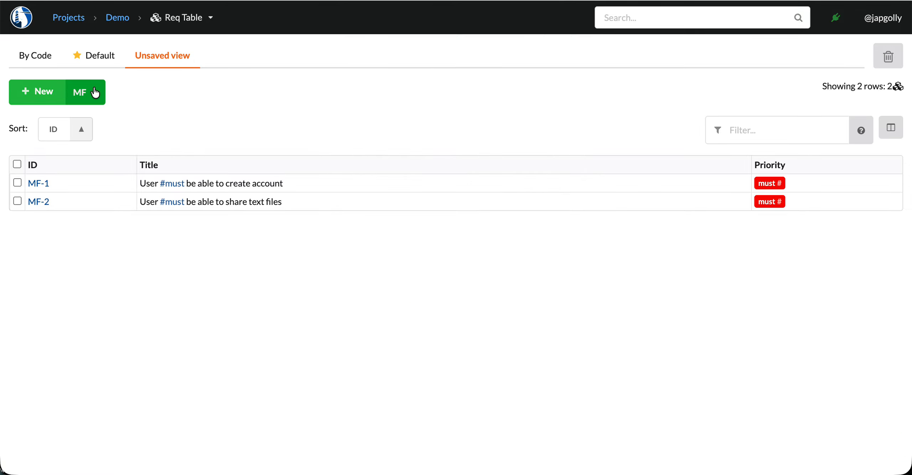
click(94, 90)
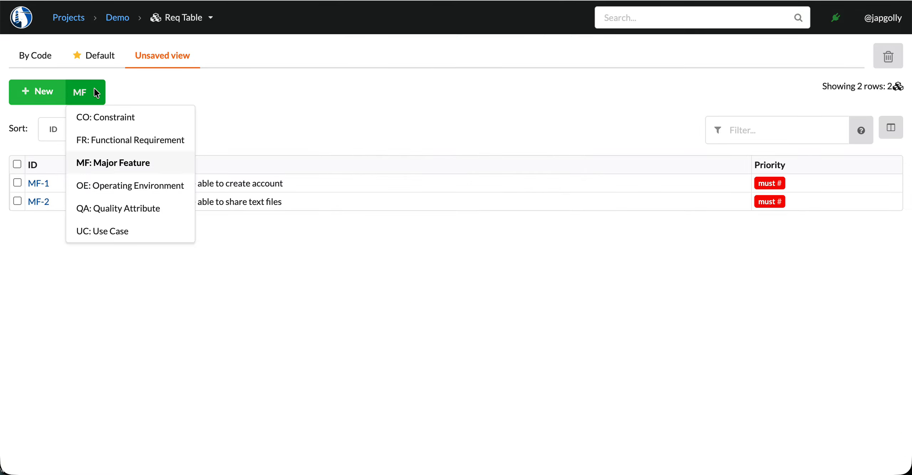
click(107, 141)
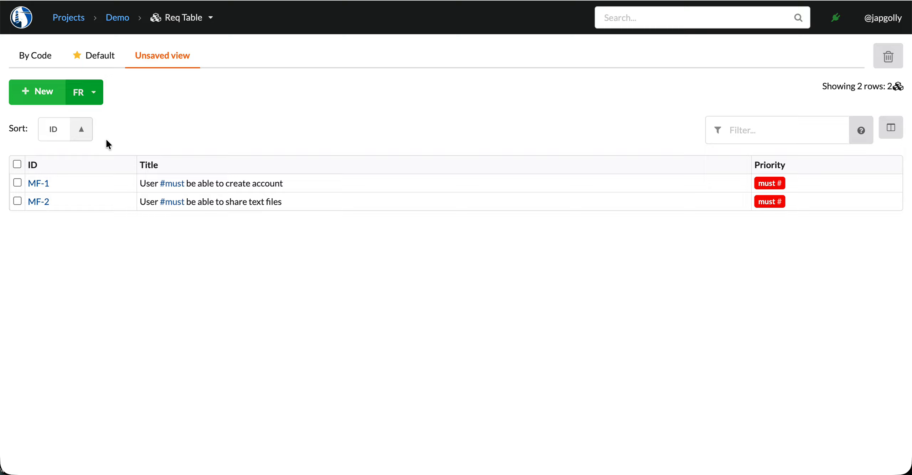
click(272, 115)
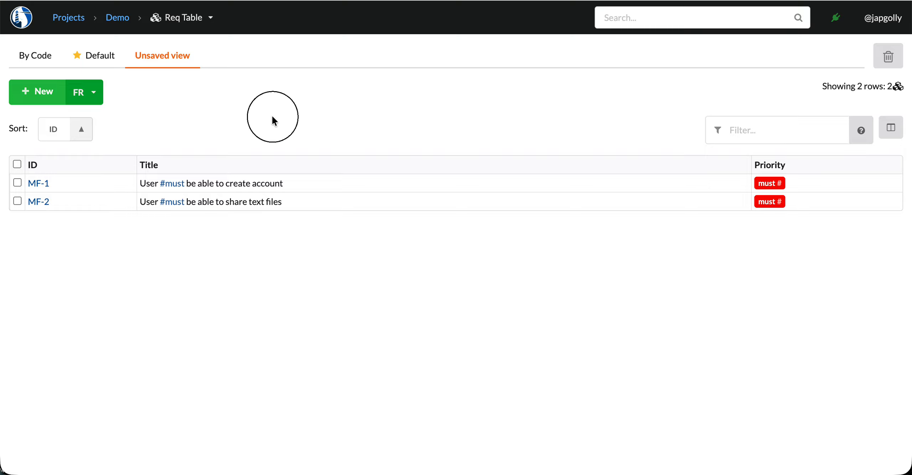
Step: Add the Major Feature column to the requirements table
click(894, 136)
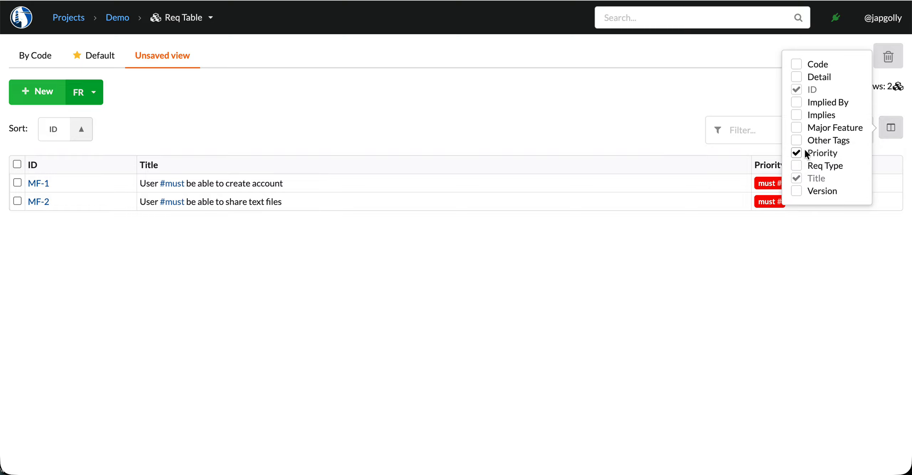
click(797, 128)
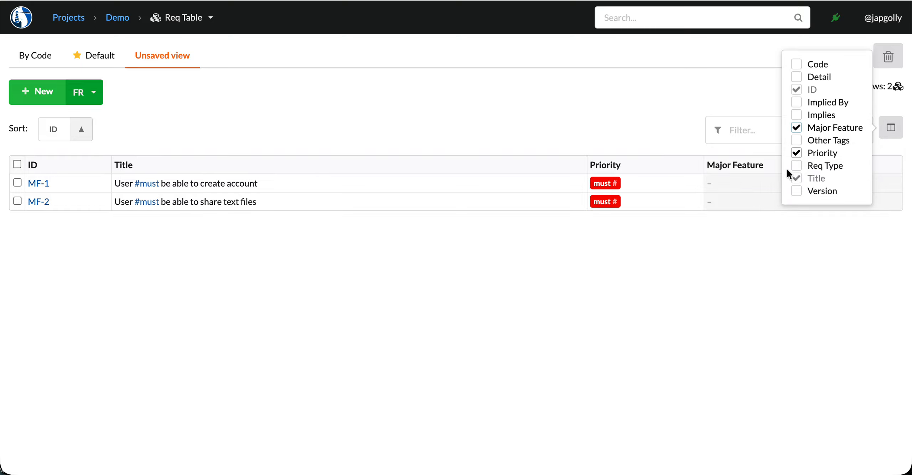
click(749, 236)
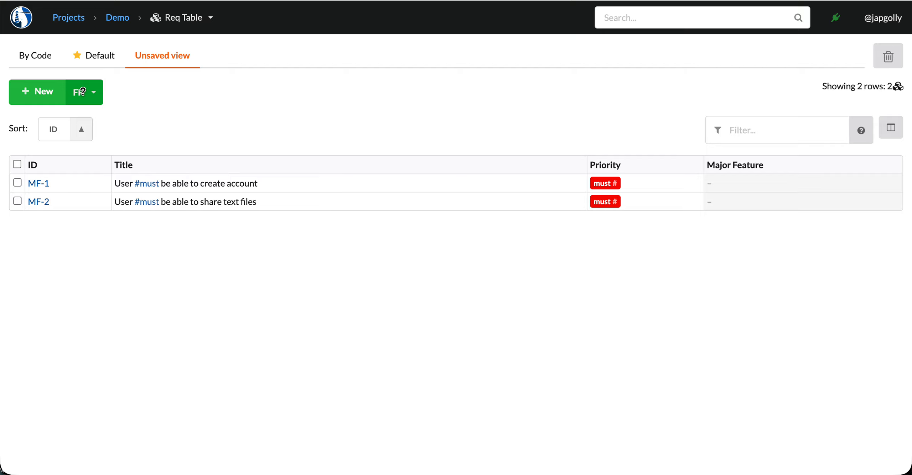
Step: Start a new functional requirement, clear its prefilled title and set its major feature to MF-1
click(36, 93)
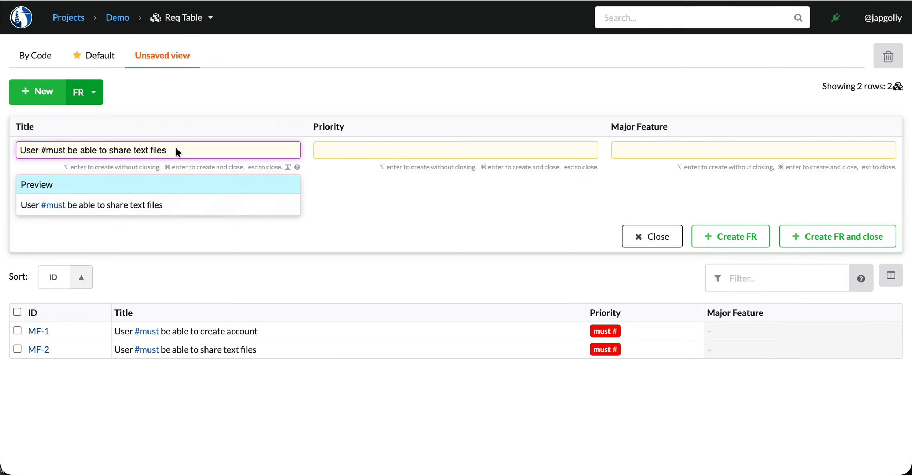
key(super+a)
key(BackSpace)
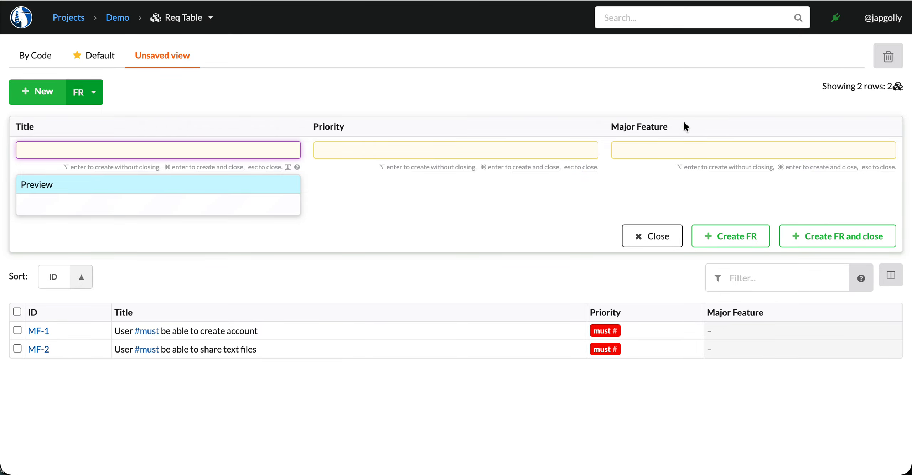
click(650, 150)
text(1)
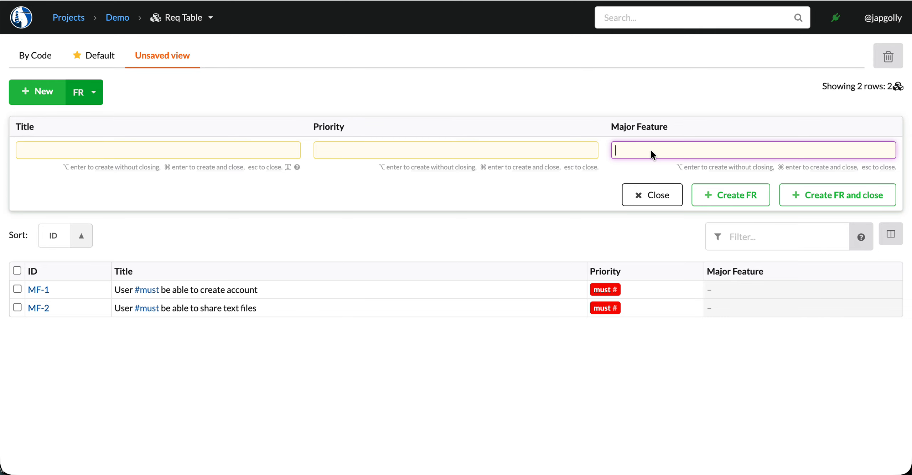
key(Return)
Step: Title the requirement "Users #should be able to register and login using a Google account", then create it and close the form
click(237, 153)
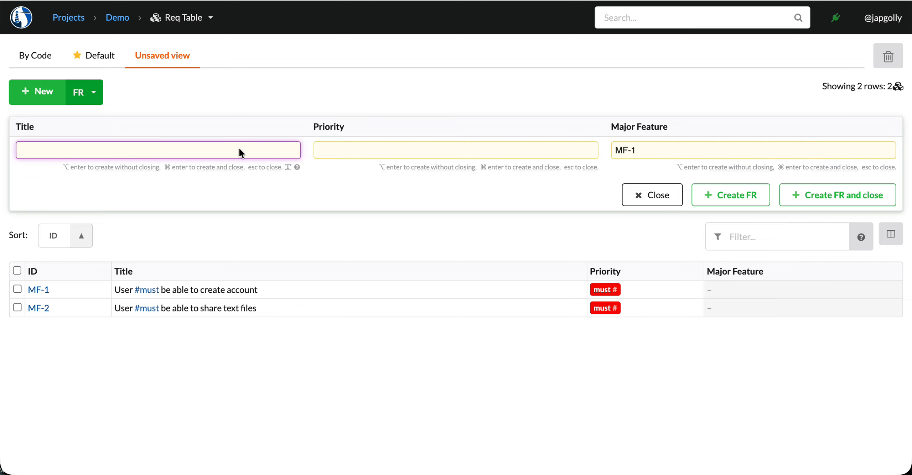
text(Users #sh)
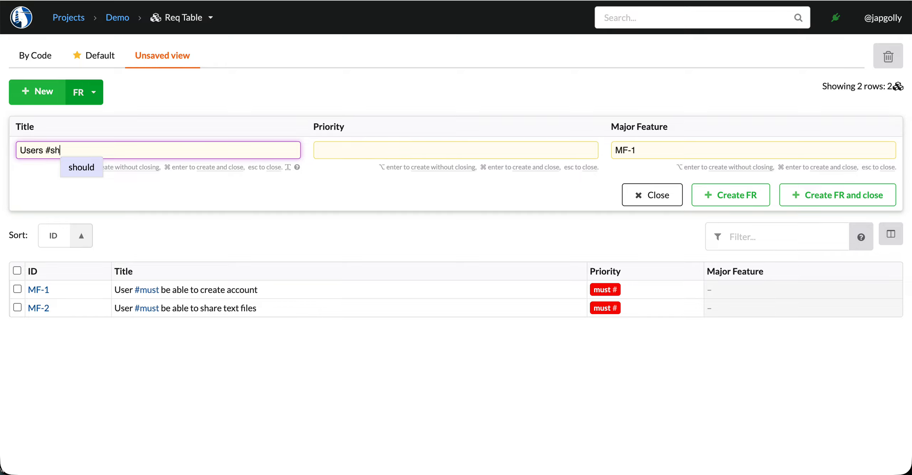
text(ould be able t)
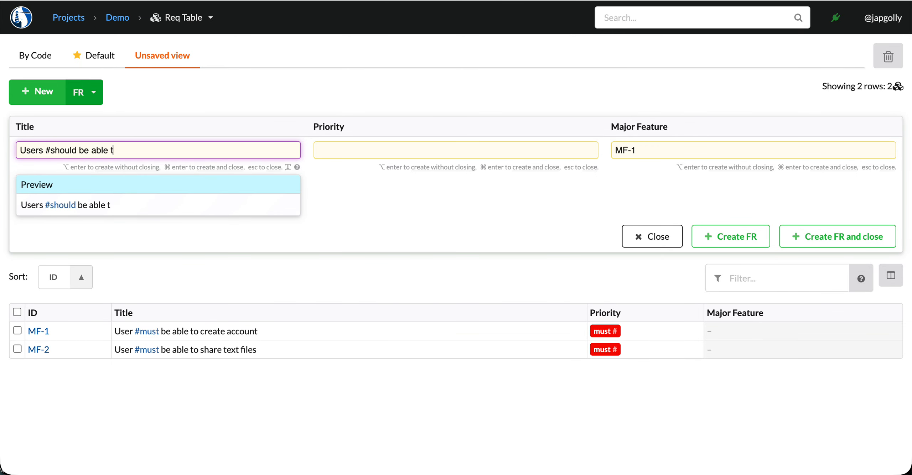
text(o register )
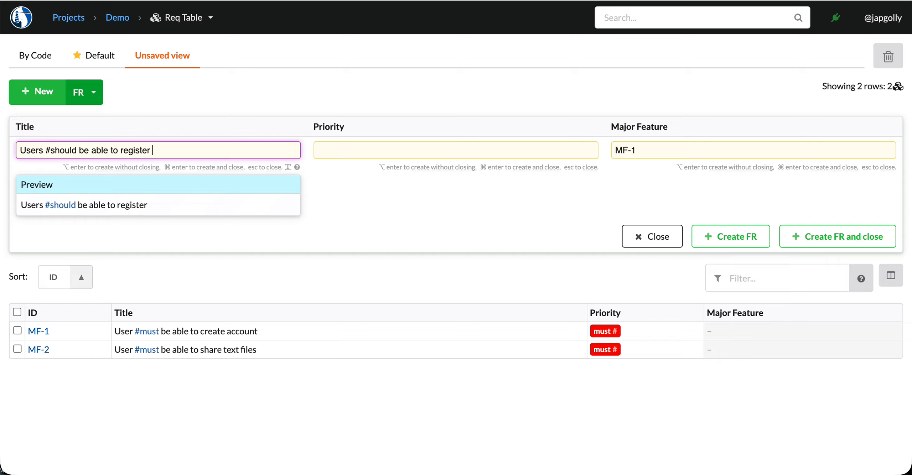
text(and login us)
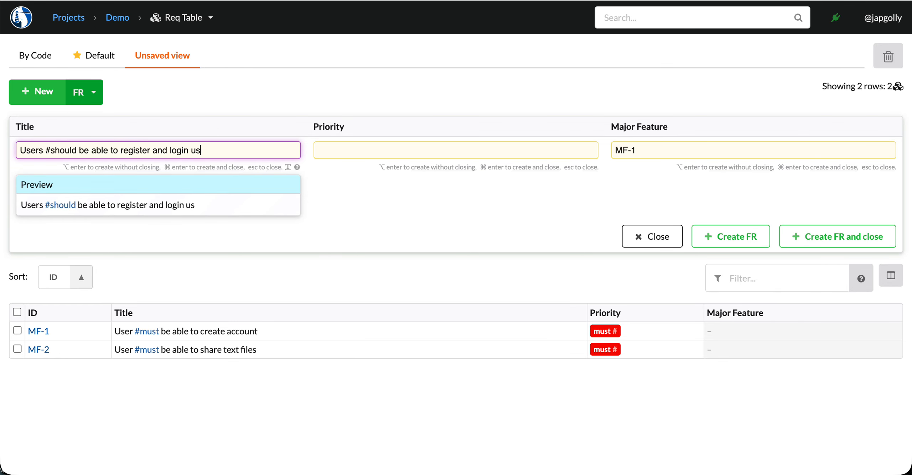
text(ing a Google account)
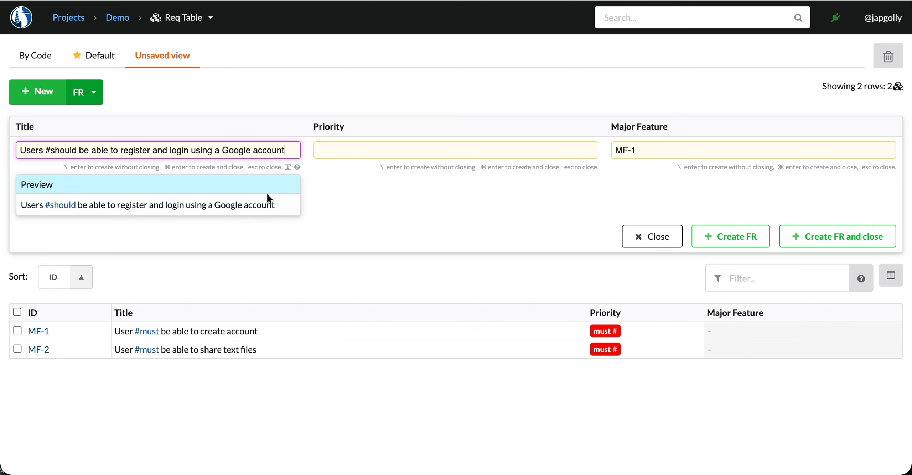
key(super+Return)
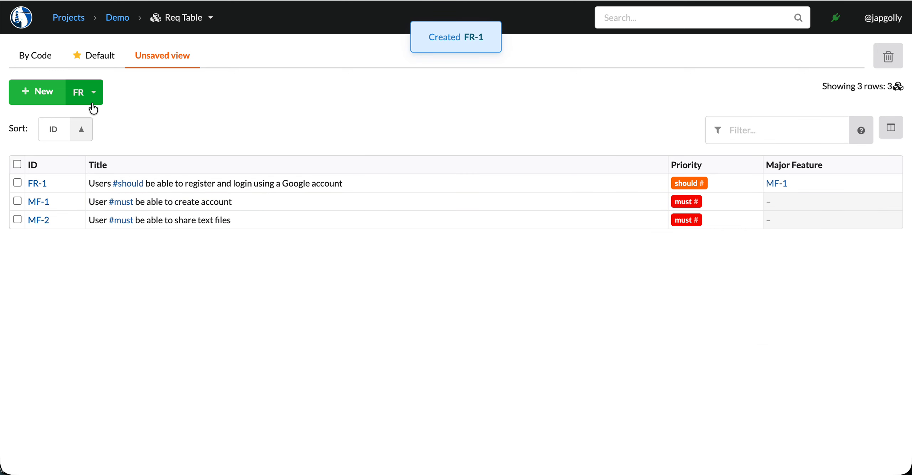
Step: Create another functional requirement titled "Users #should be able to register and login using an Apple account", keeping the form open
click(48, 87)
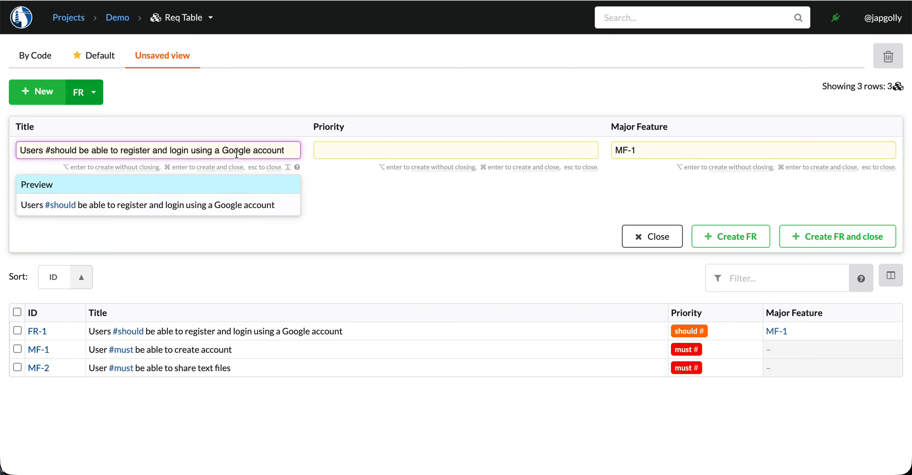
key(BackSpace)
key(BackSpace)
key(BackSpace)
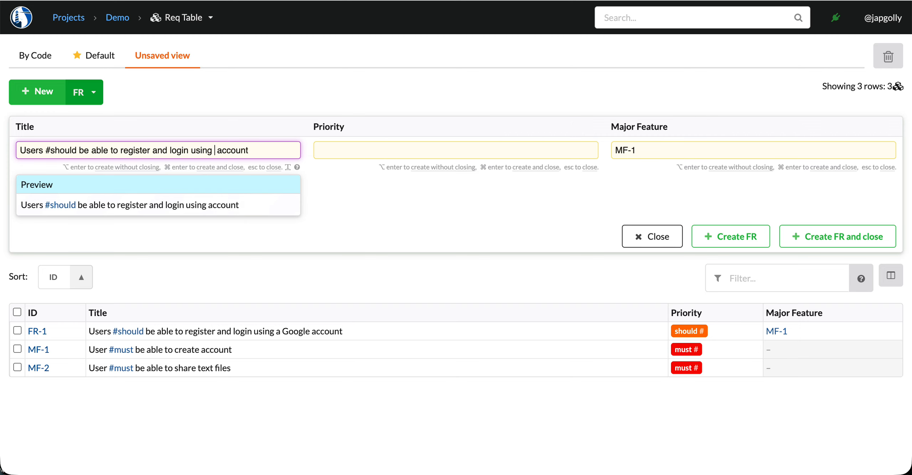
text(an Apply)
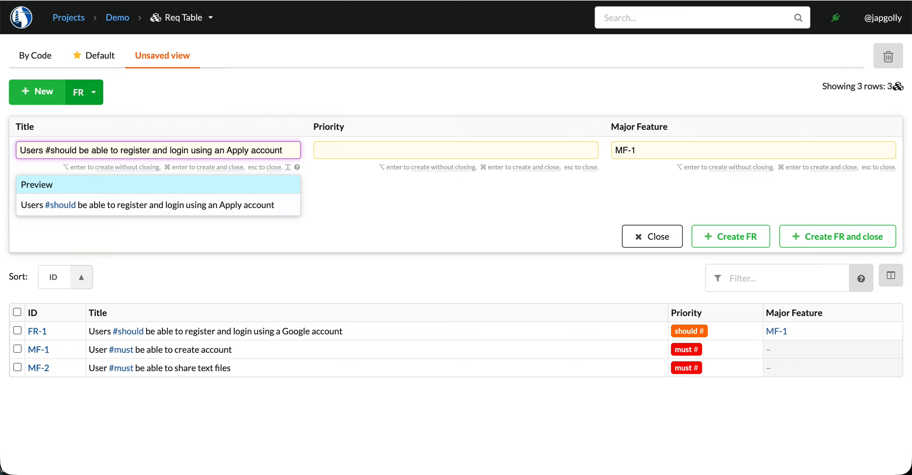
key(BackSpace)
text(e)
click(149, 168)
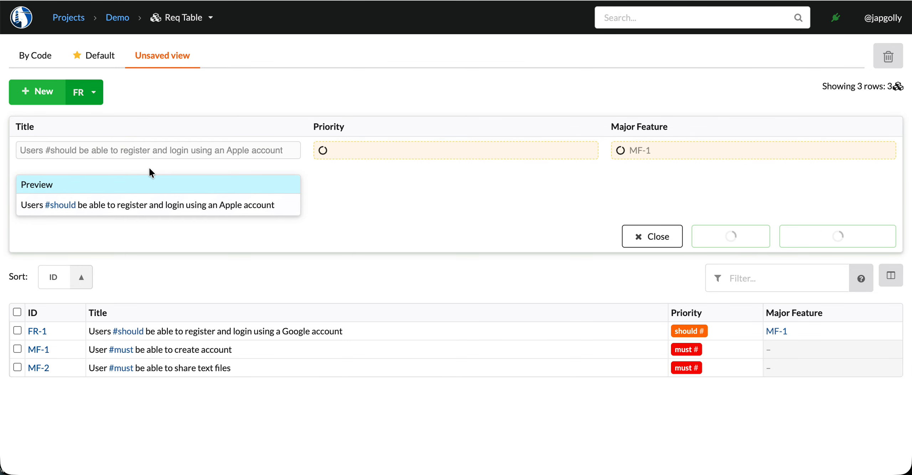
Step: Reword the title to "Users #should be able to register and login using a Facebook account" and create the requirement without closing the form
click(236, 151)
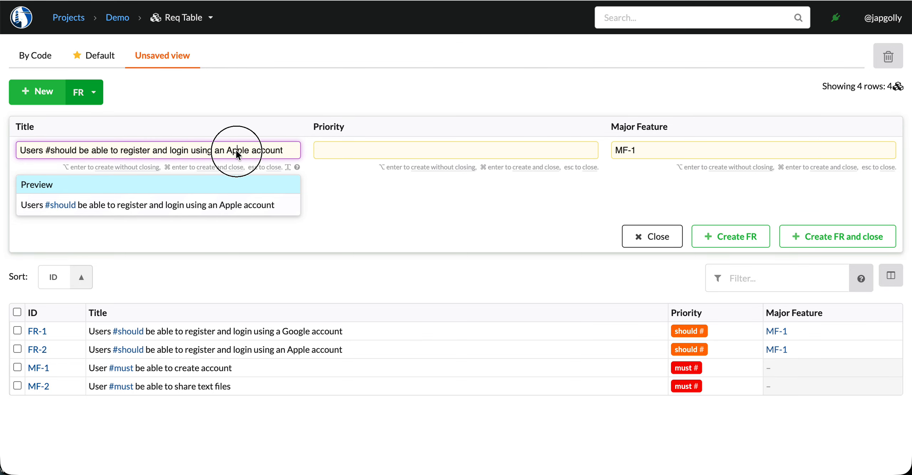
key(BackSpace)
key(BackSpace)
key(BackSpace)
key(BackSpace)
text(Facebook)
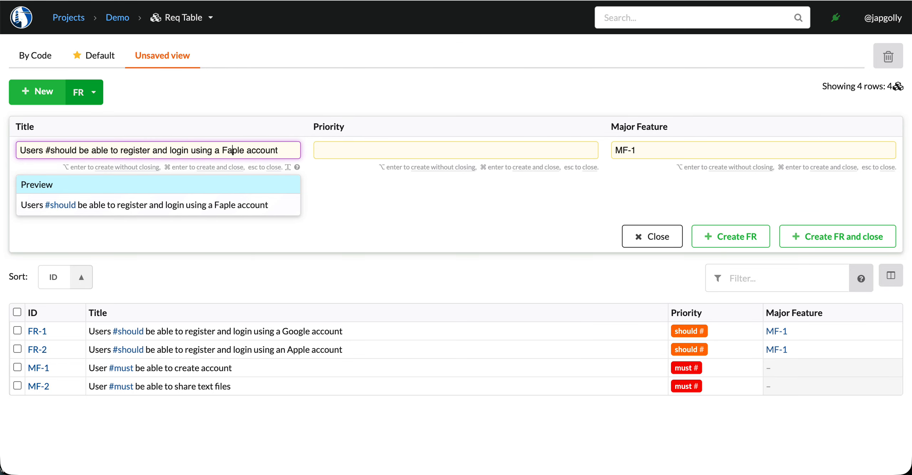
key(shift+Right)
key(shift+Right)
key(shift+Right)
key(BackSpace)
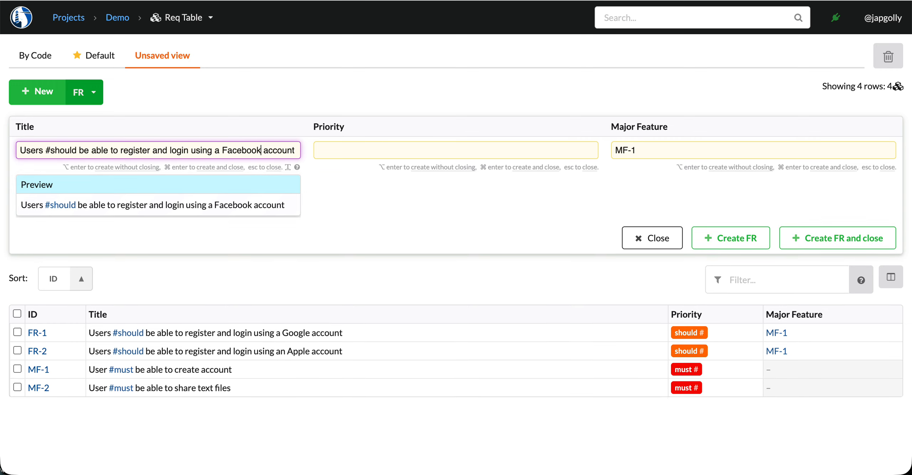
click(712, 237)
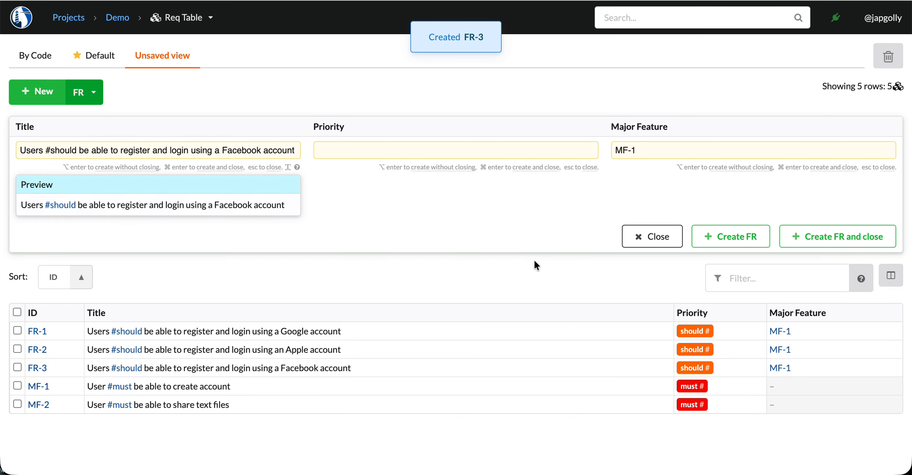
Step: Change the major feature for the next functional requirement to MF-2
click(633, 143)
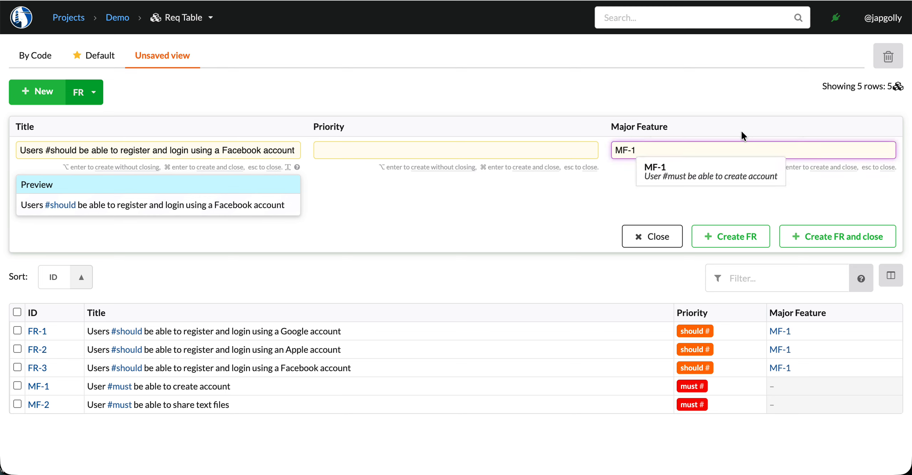
key(BackSpace)
key(BackSpace)
key(BackSpace)
key(BackSpace)
text(2)
key(Down)
key(Return)
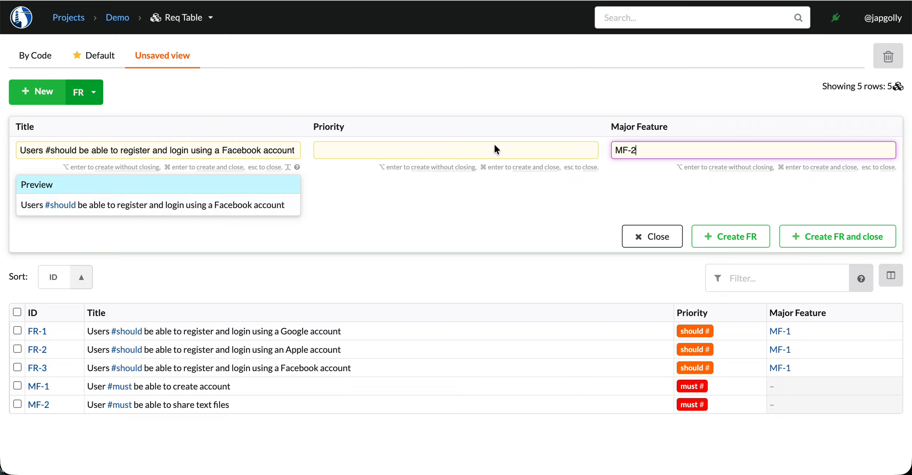
Step: Replace the title with "Users #should be able to upload text files" and create the requirement without closing the form
triple_click(115, 149)
text(Use)
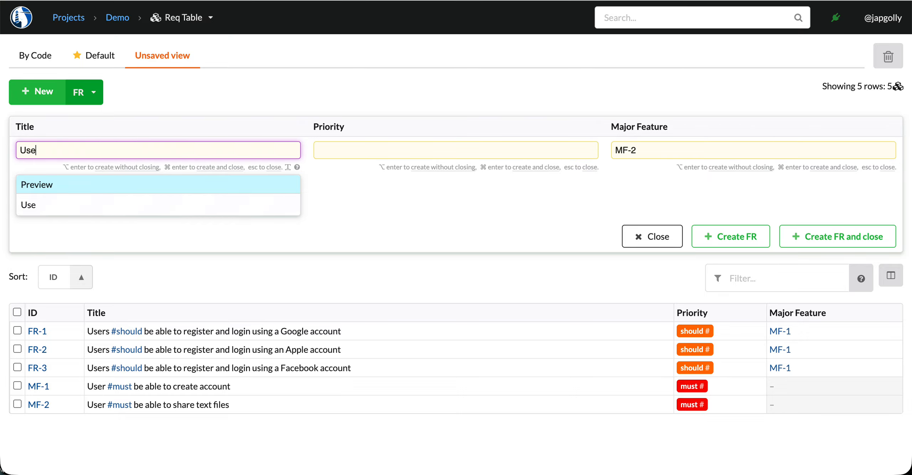
text(rs #shou)
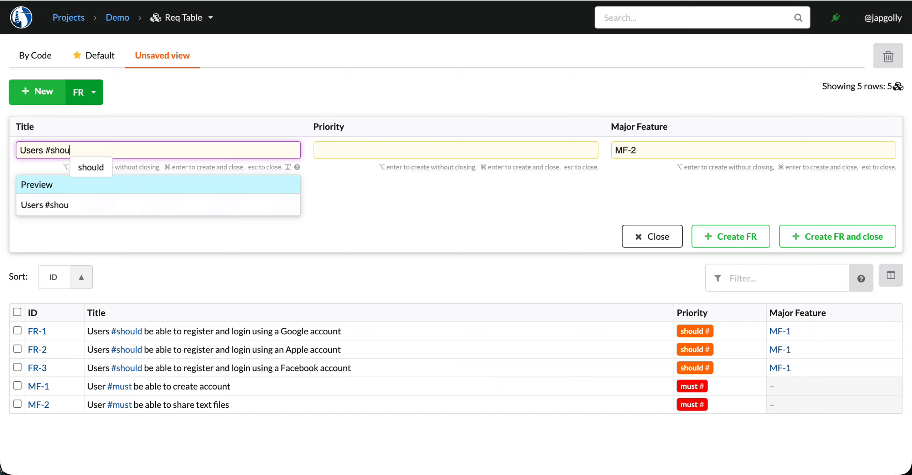
text(ld )
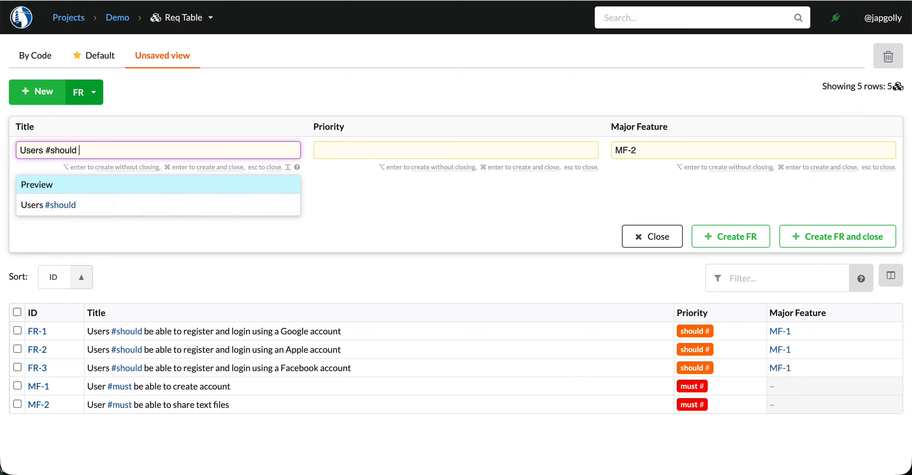
text(be able to upload text)
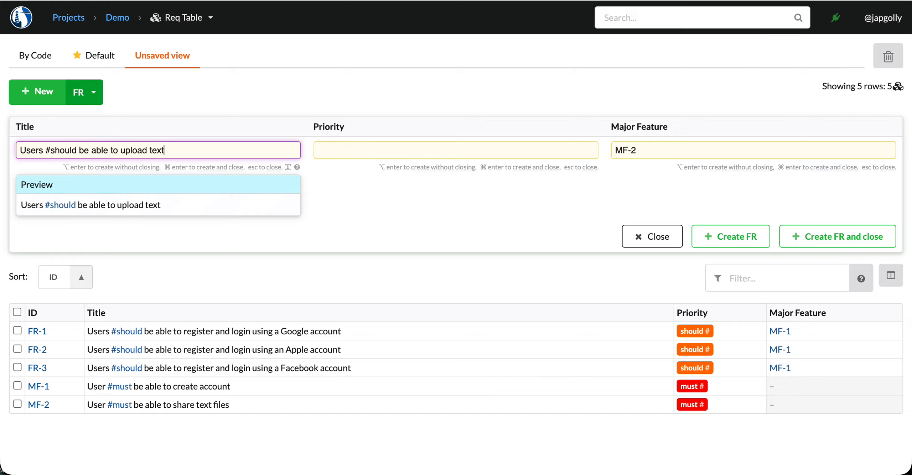
text( files)
key(alt+Return)
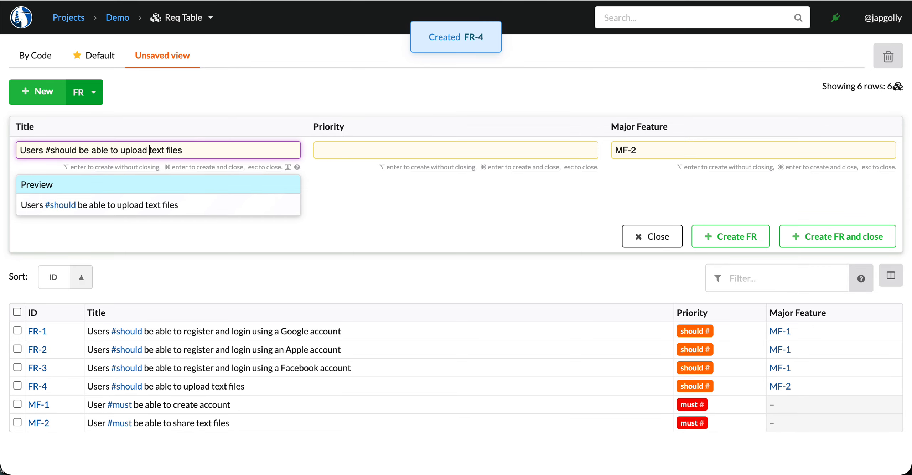
Step: Reword the title to "Users #should be able to view their text files" and create the requirement, keeping the form open
key(alt+shift+Left)
text(view )
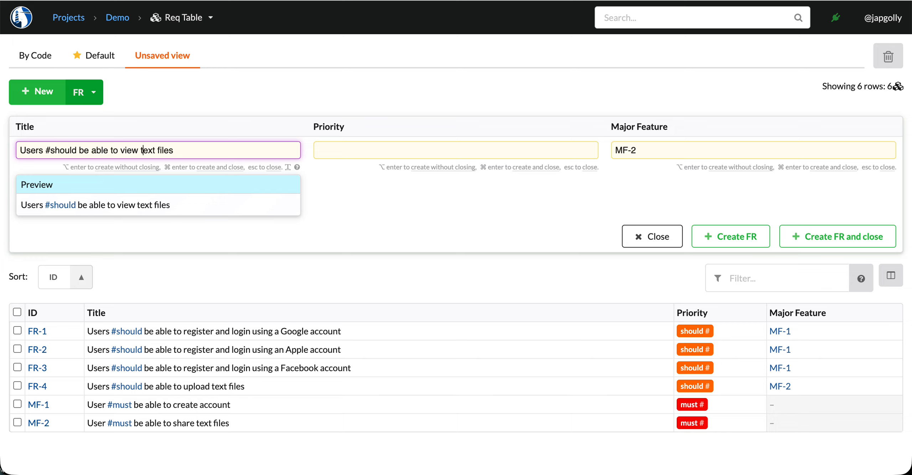
text(their)
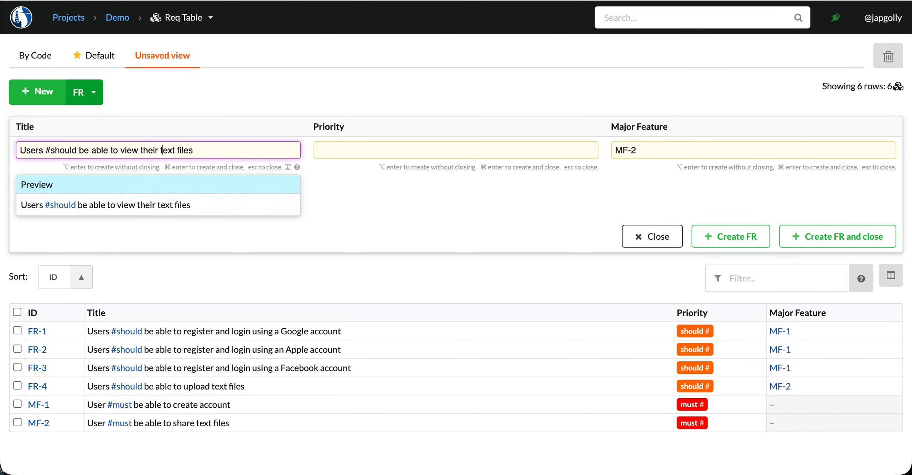
key(alt+Return)
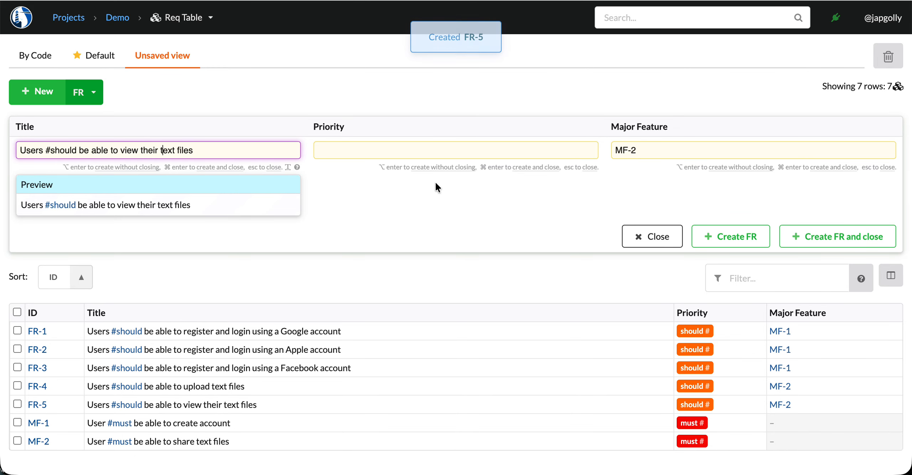
Step: Replace "view" with "delete" in the title and create the requirement, keeping the form open
double_click(132, 150)
text(delete)
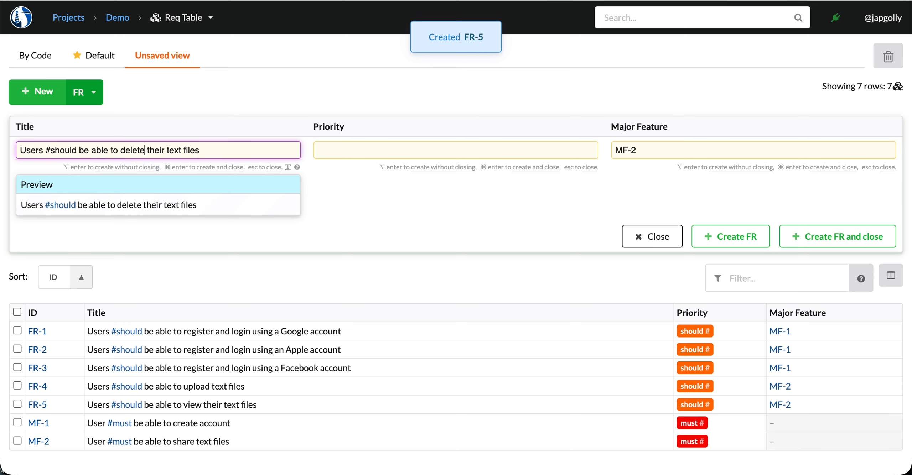
key(alt+Return)
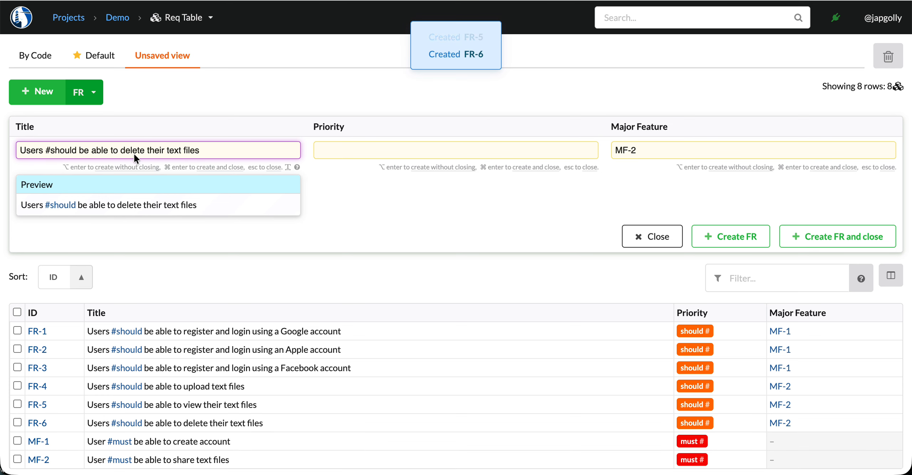
Step: Replace "delete" with "share" in the title and create the requirement, keeping the form open
double_click(133, 150)
text(share)
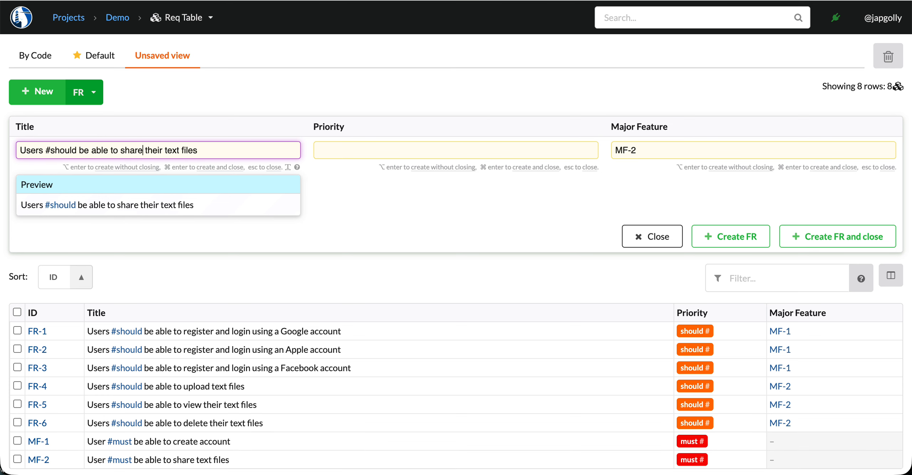
key(alt+Return)
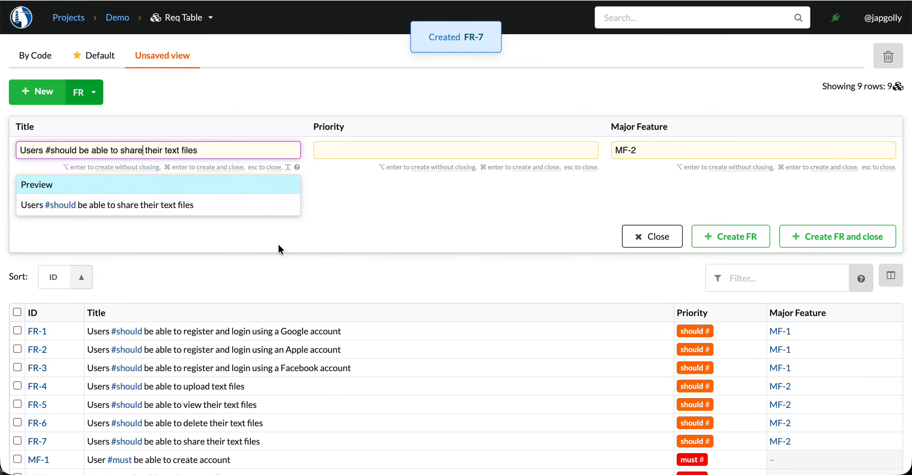
Step: Show the Detail column in the requirements table
click(402, 219)
scroll(513, 230, down, 1)
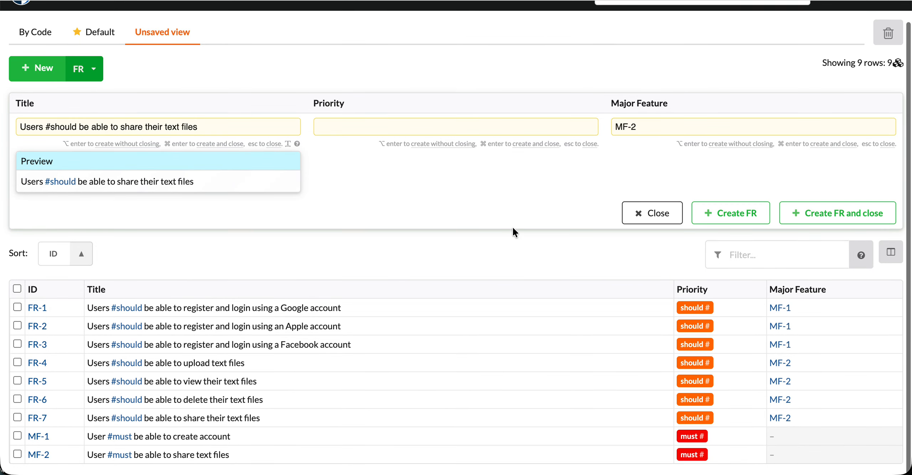
click(891, 254)
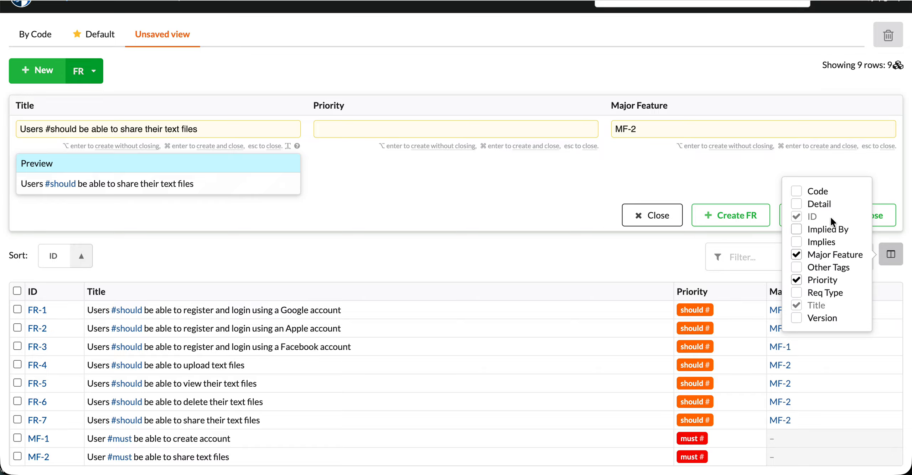
click(797, 204)
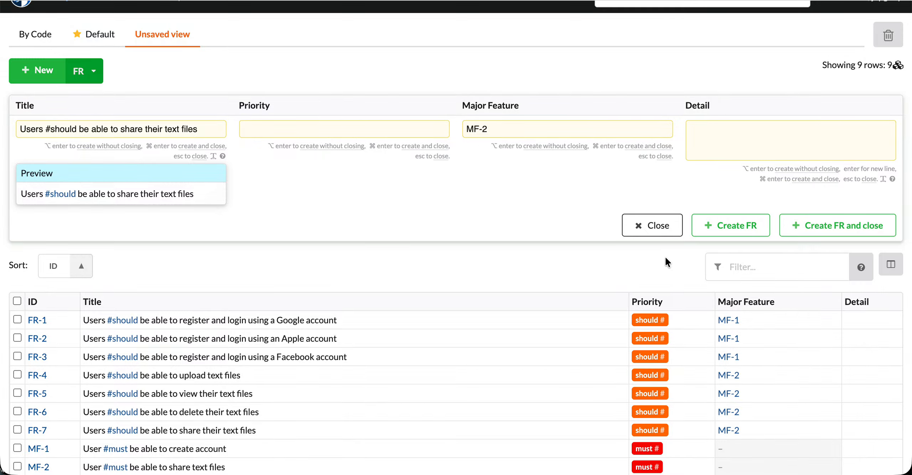
scroll(344, 319, down, 1)
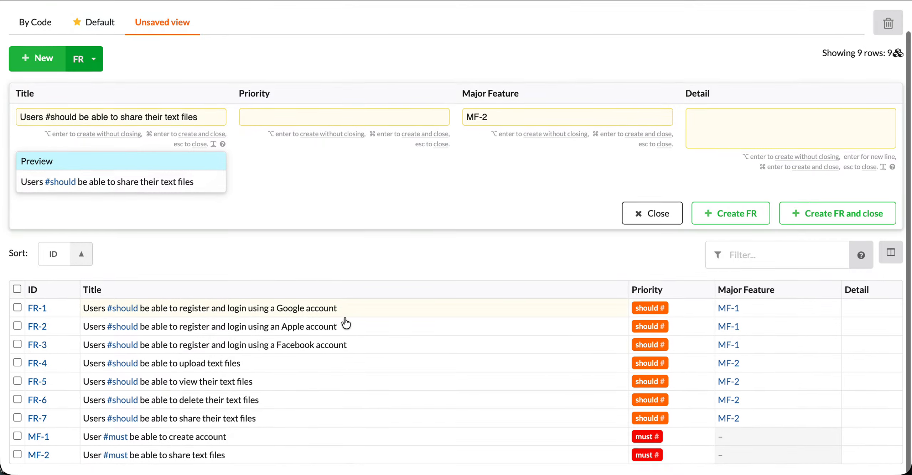
Step: Start the detail of FR-7 in the table with the text "There are few ways to accomplish this"
click(326, 373)
key(Down)
key(Down)
key(Down)
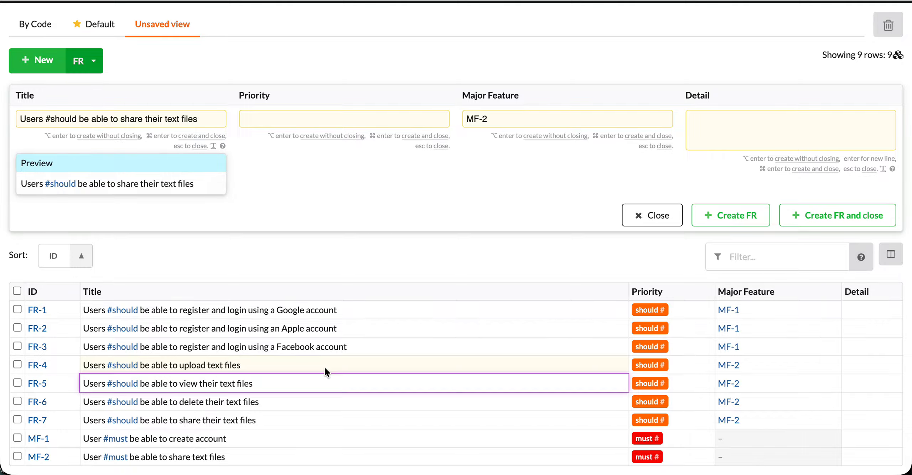
key(Right)
key(Right)
key(Right)
key(Return)
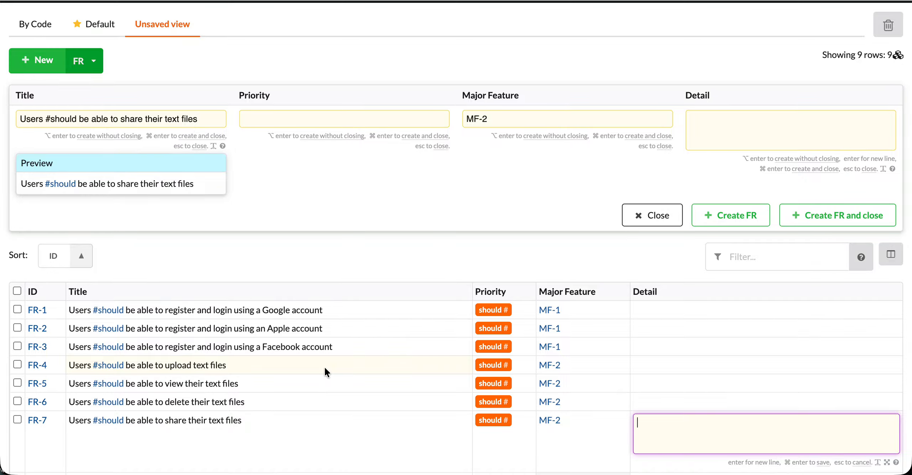
text(h)
key(BackSpace)
text(There are few ways to accompl)
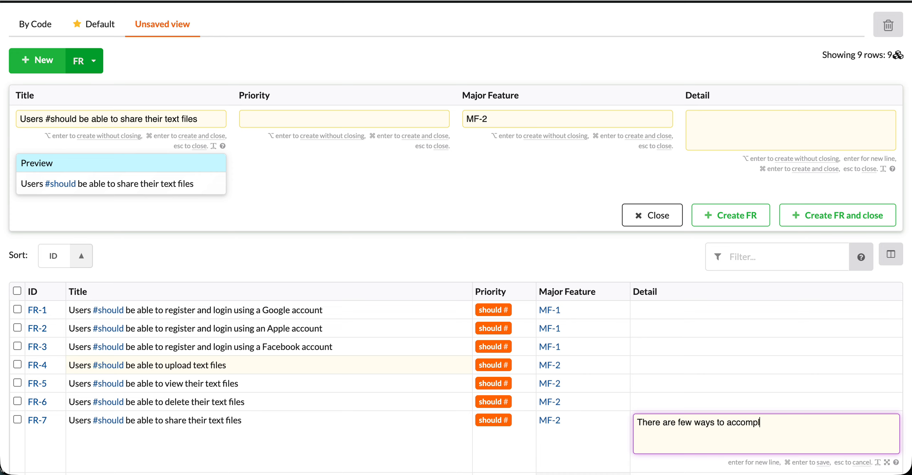
text(ish theish this)
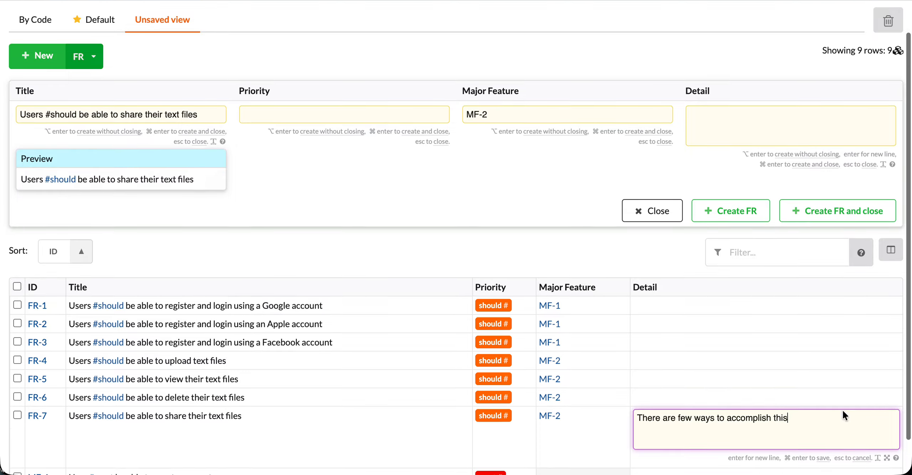
Step: Open FR-7's own page, end its detail sentence with a full stop, and add the heading "## Potential solutions" above it
scroll(786, 416, down, 2)
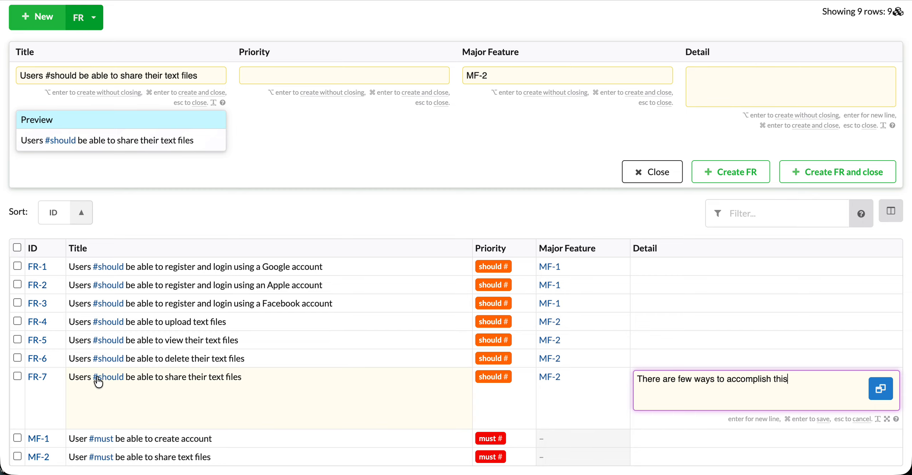
click(38, 379)
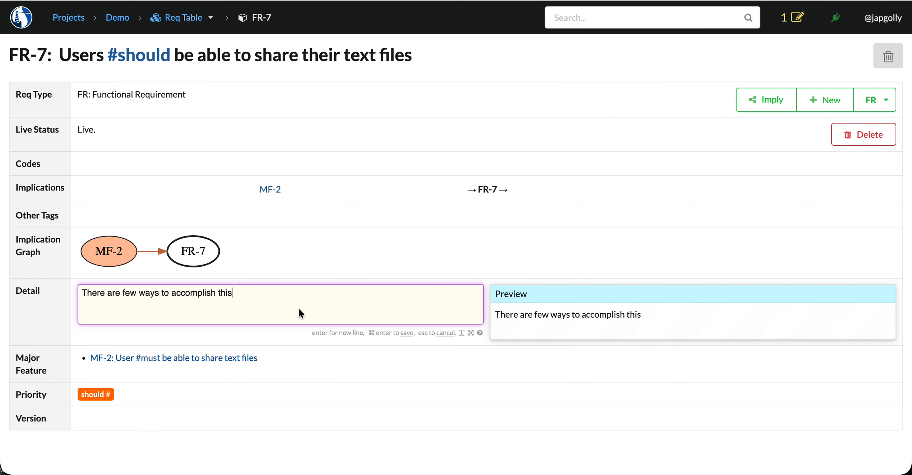
key(Return)
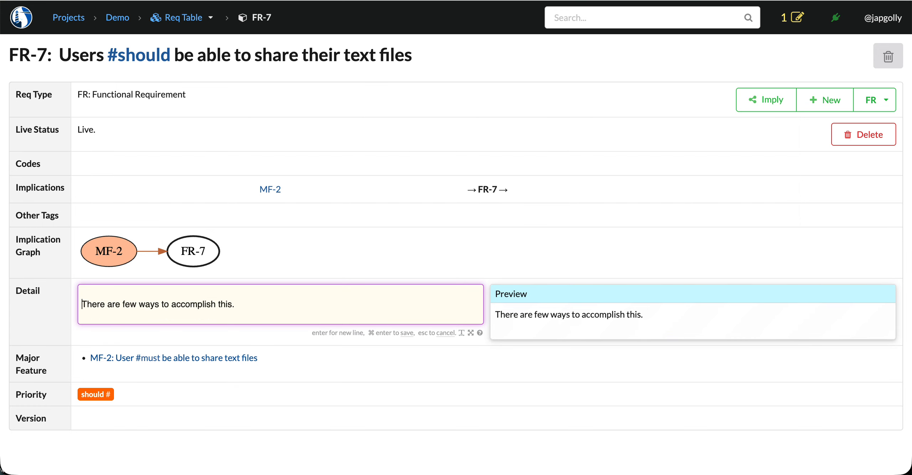
key(Return)
key(Up)
text(## P)
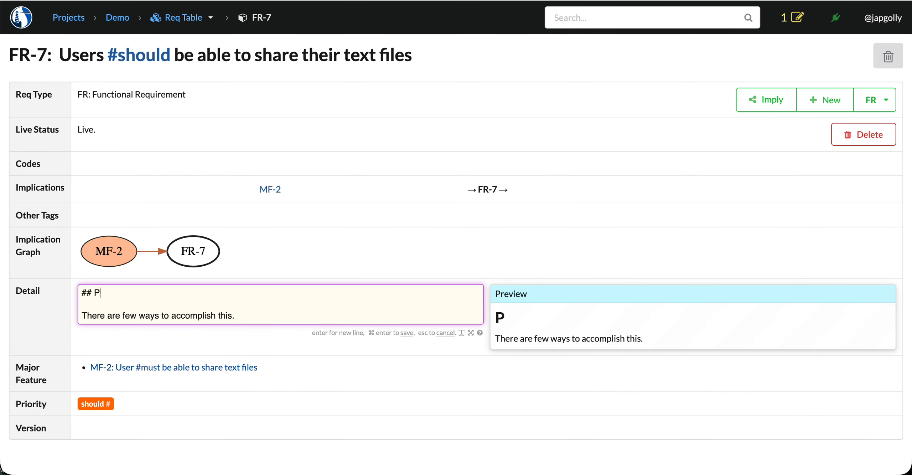
text(otential solutions)
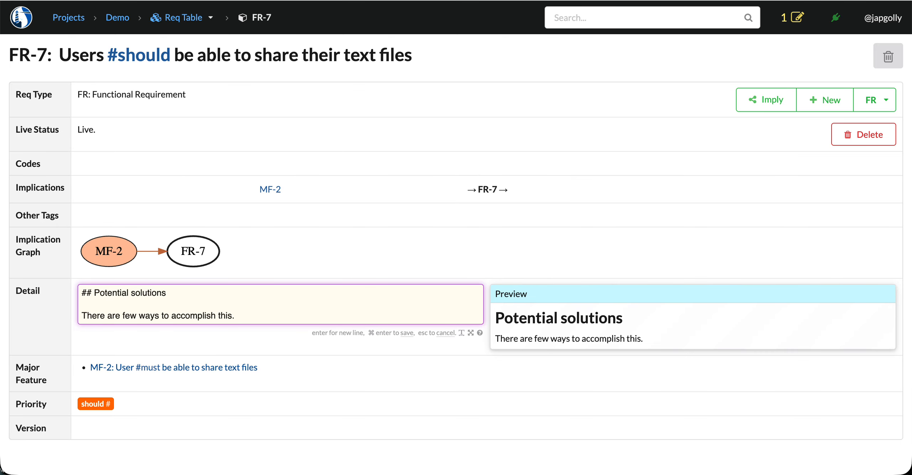
Step: Add a numbered list with two "1. blah" items below the sentence in FR-7's detail
key(Return)
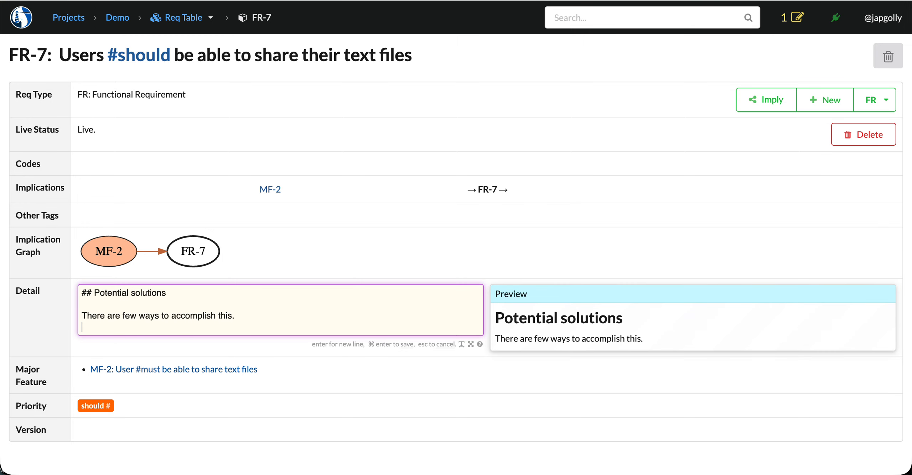
key(Return)
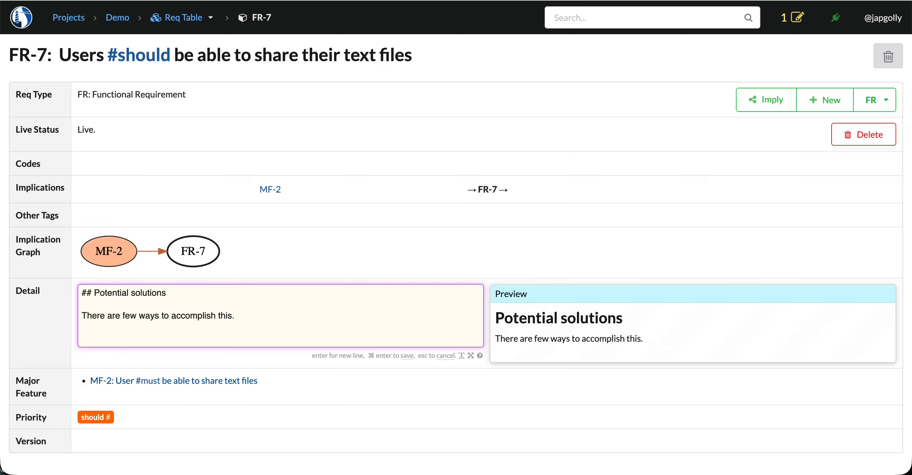
text(1. blah)
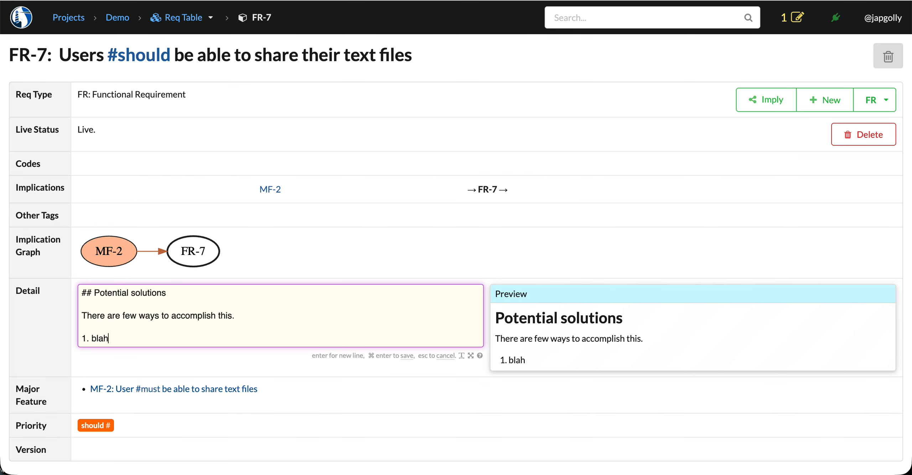
key(Return)
text(1. blah)
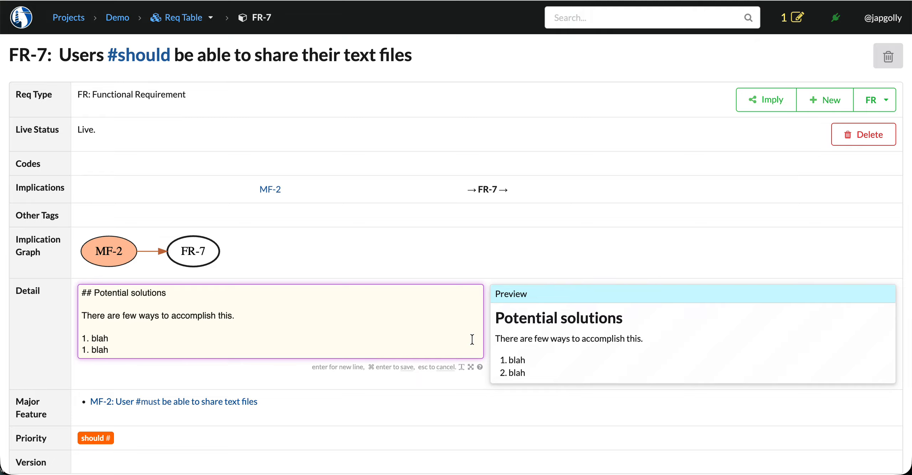
Step: Copy the html:render and dot:render examples from the rich text editor help and paste them below the numbered list
click(480, 367)
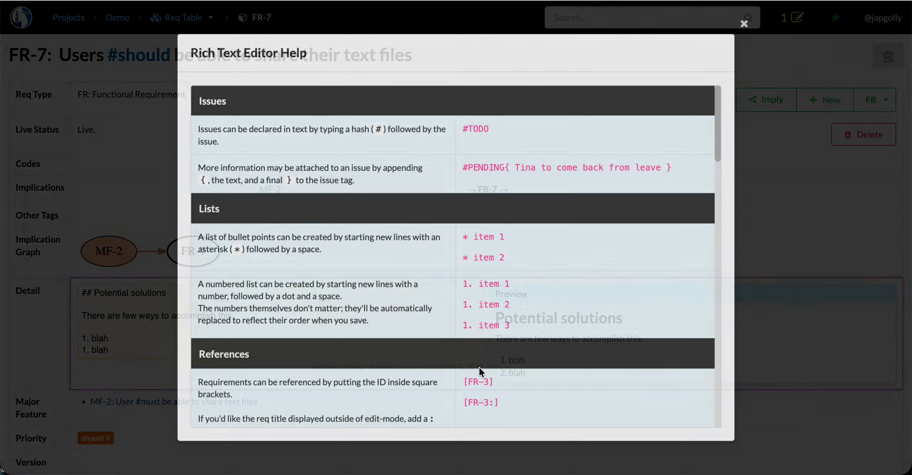
scroll(512, 290, down, 20)
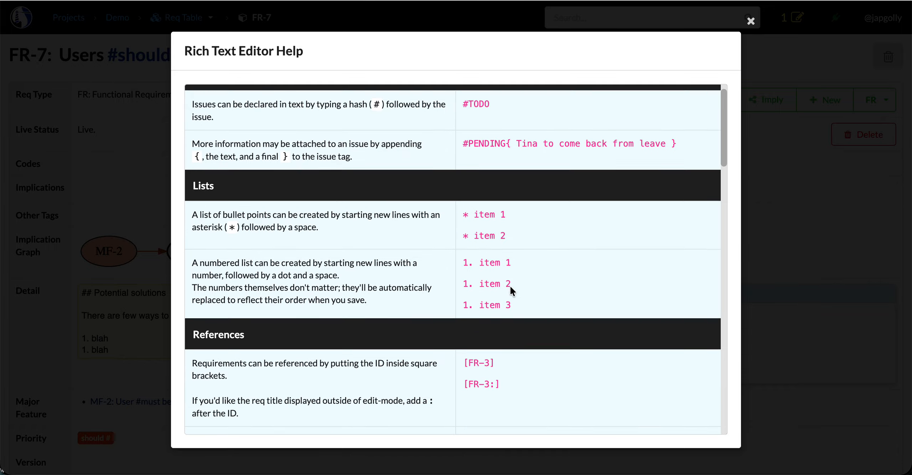
scroll(510, 289, down, 15)
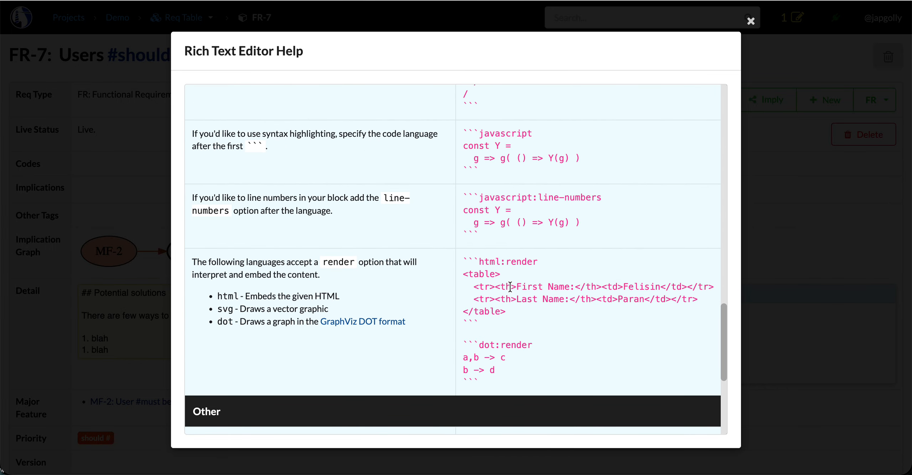
scroll(510, 286, up, 2)
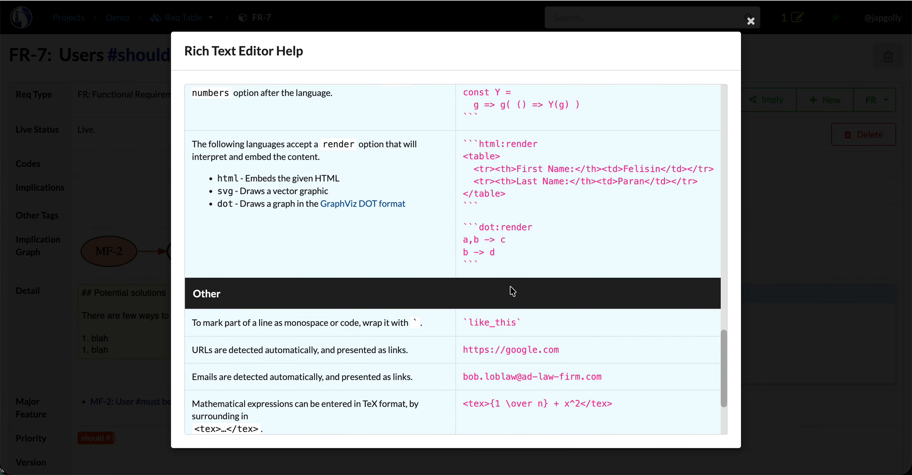
drag(464, 144, 498, 268)
key(super+c)
click(123, 267)
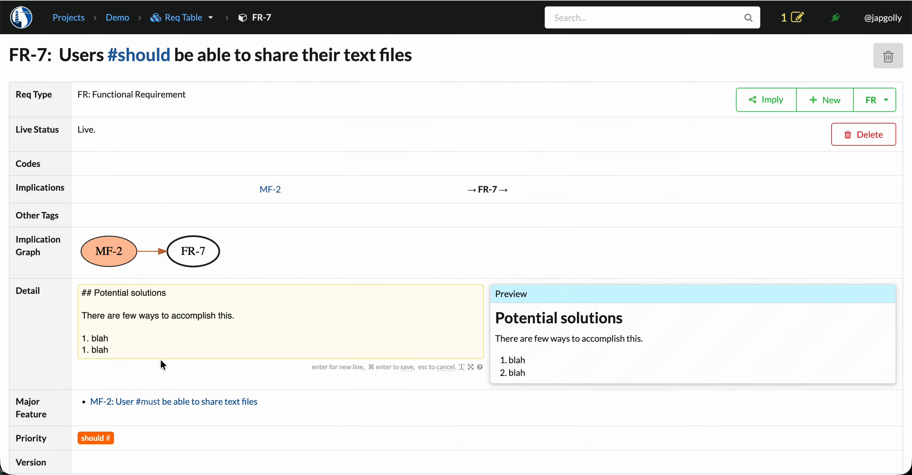
click(160, 352)
key(Return)
key(super+v)
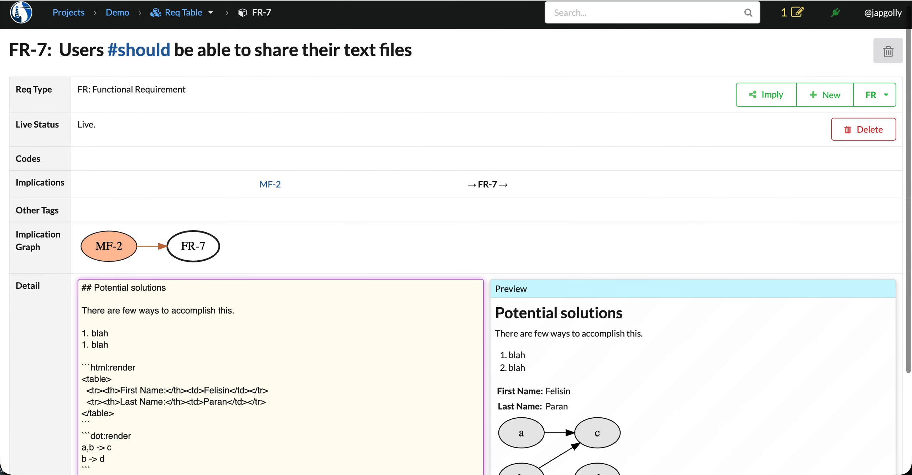
Step: Add the math expression "<tex>E = mc^2</tex>" on a new line after the dot:render block
scroll(148, 375, down, 2)
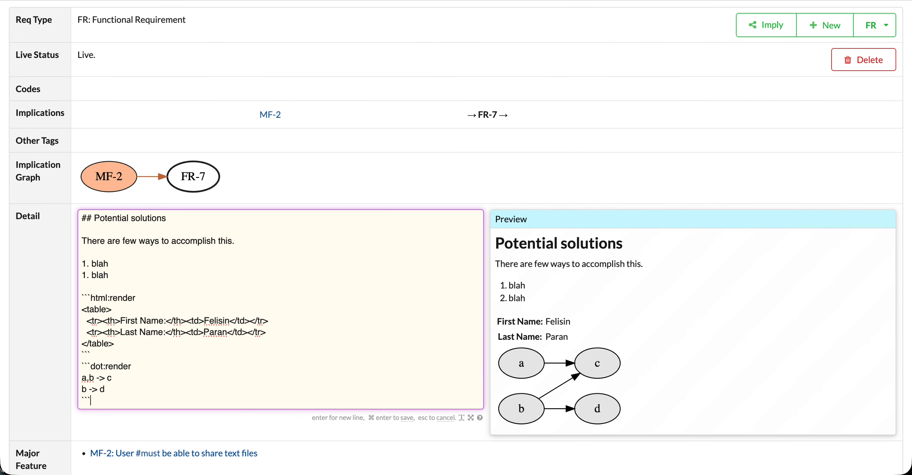
key(Return)
text(<tex>)
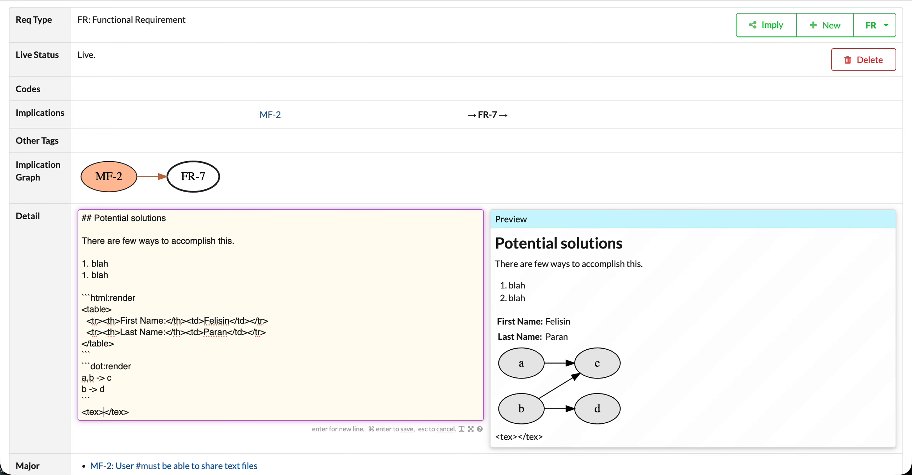
text(E = mc^)
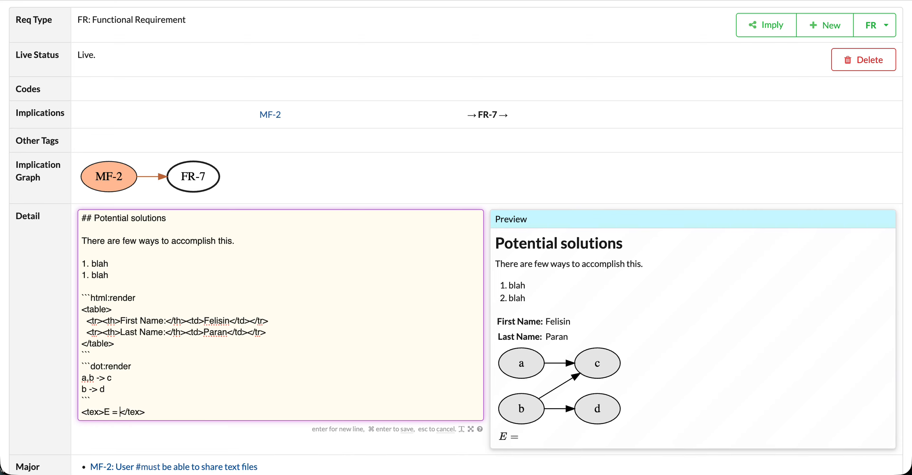
text(2)
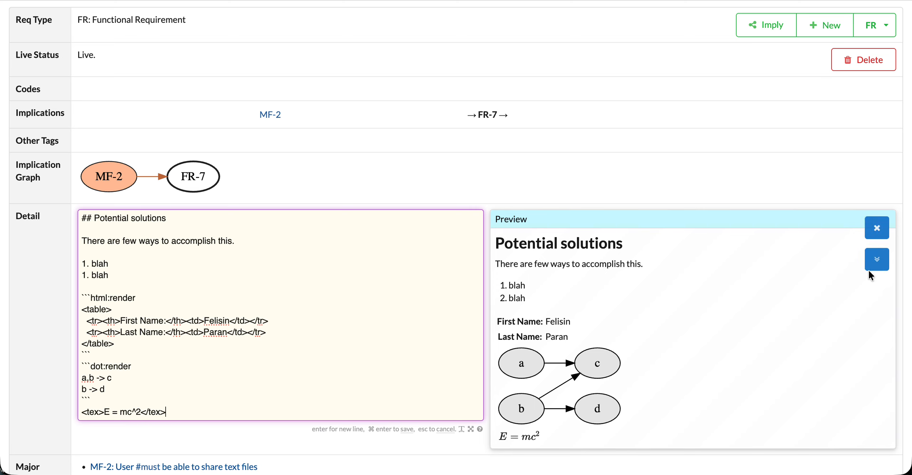
Step: Try different detail preview layouts: below the text, hidden, and beside or below the text in the full-screen editor
click(877, 264)
scroll(812, 337, down, 6)
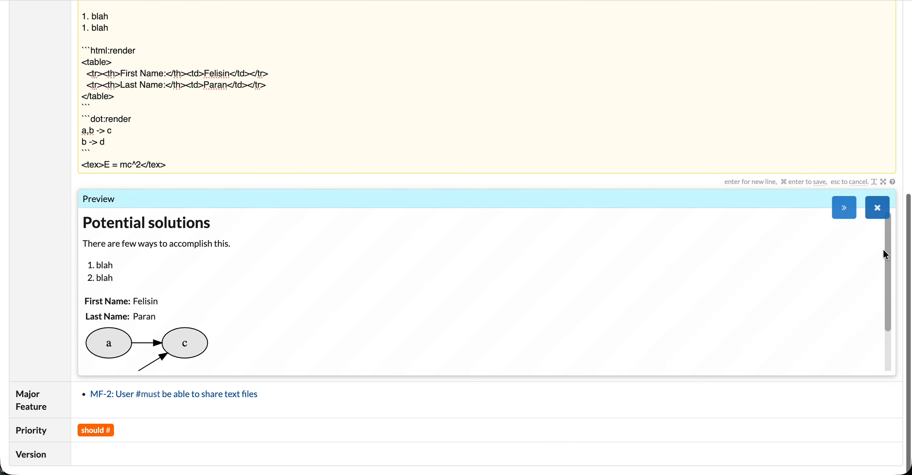
click(843, 208)
click(876, 155)
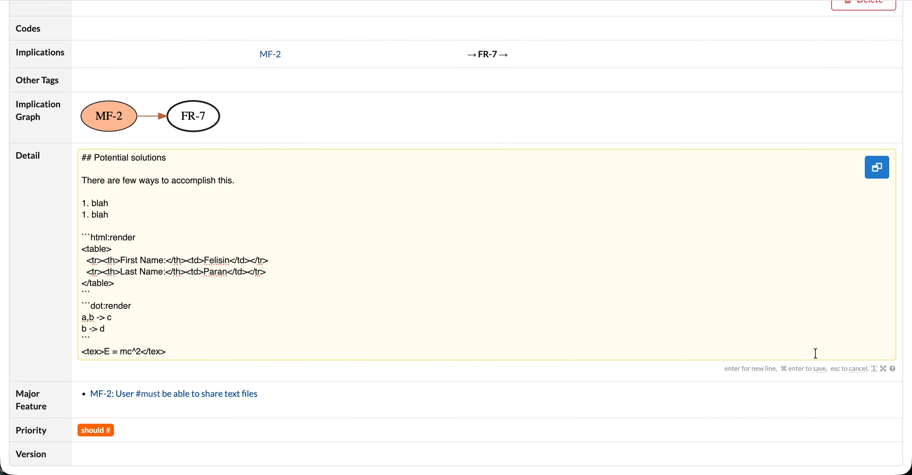
click(882, 369)
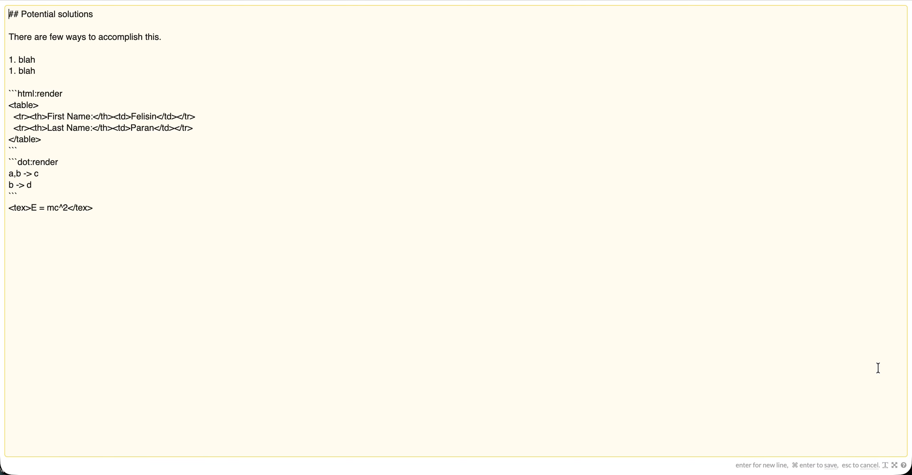
click(887, 23)
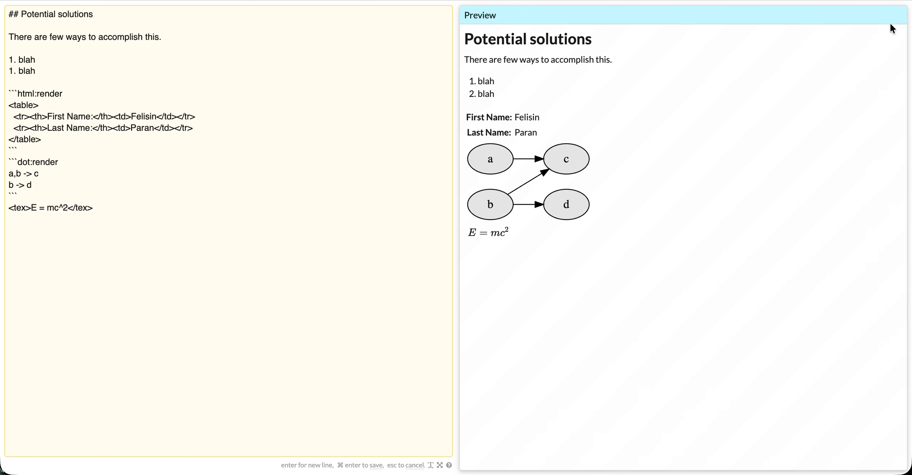
click(888, 55)
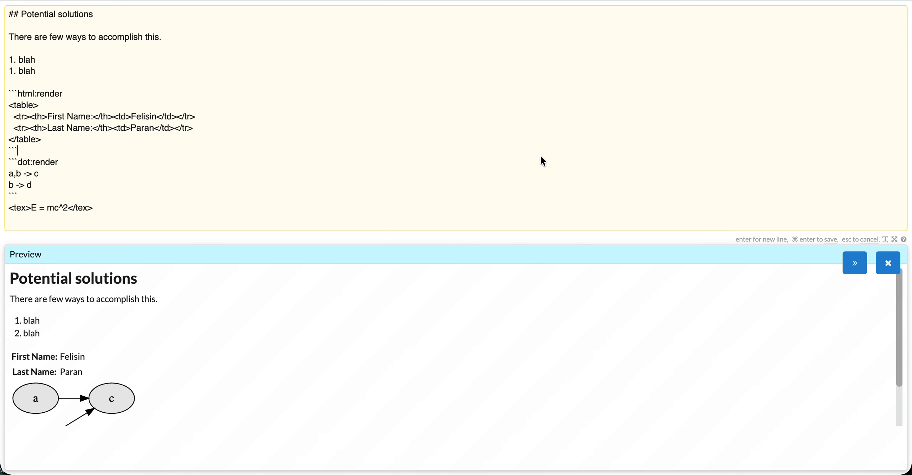
Step: Save FR-7's detail and view the rendered content on the requirement page
key(super+Return)
scroll(344, 350, down, 5)
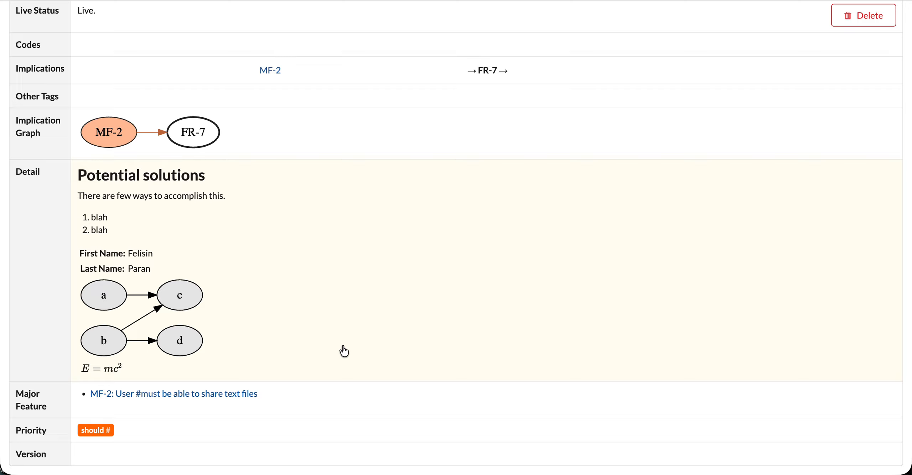
Step: Replace the html:render, dot:render and math blocks in FR-7's detail with a #TODO issue tag below the numbered list
click(344, 351)
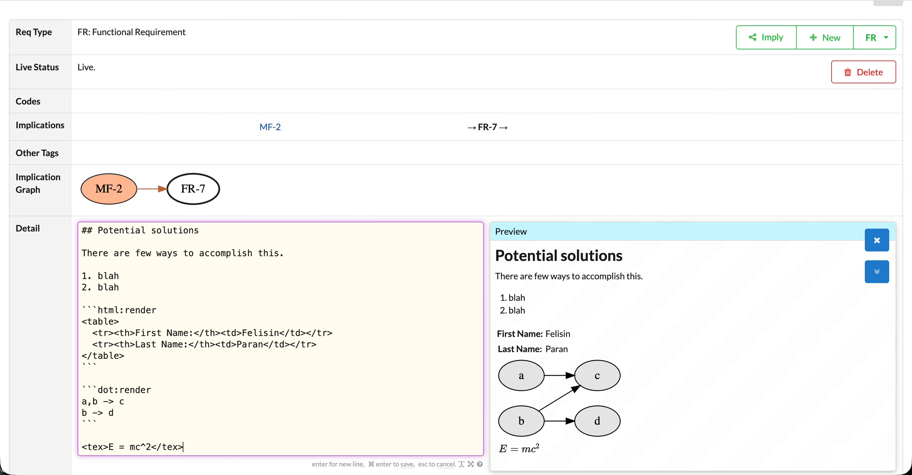
key(Return)
key(shift+Up)
key(shift+Up)
key(shift+Up)
key(shift+Up)
key(shift+Up)
key(shift+Up)
key(shift+Up)
key(shift+Up)
key(shift+Up)
key(shift+Up)
key(shift+Up)
key(shift+Up)
key(shift+Up)
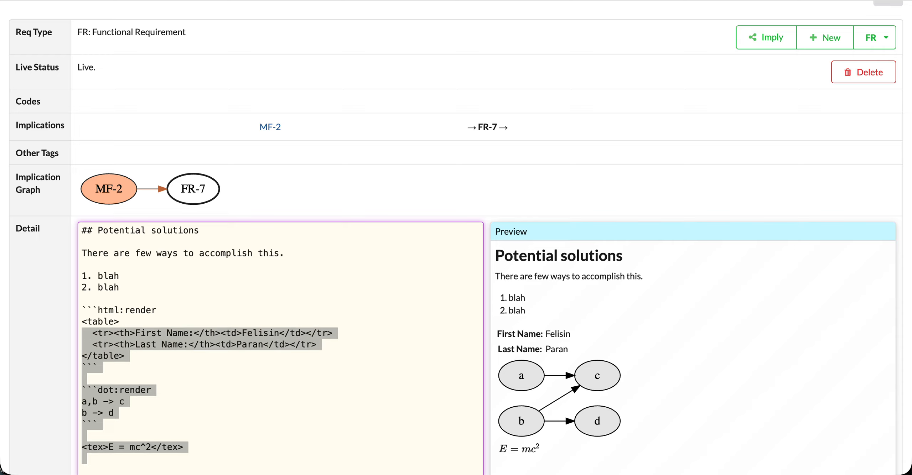
text(#)
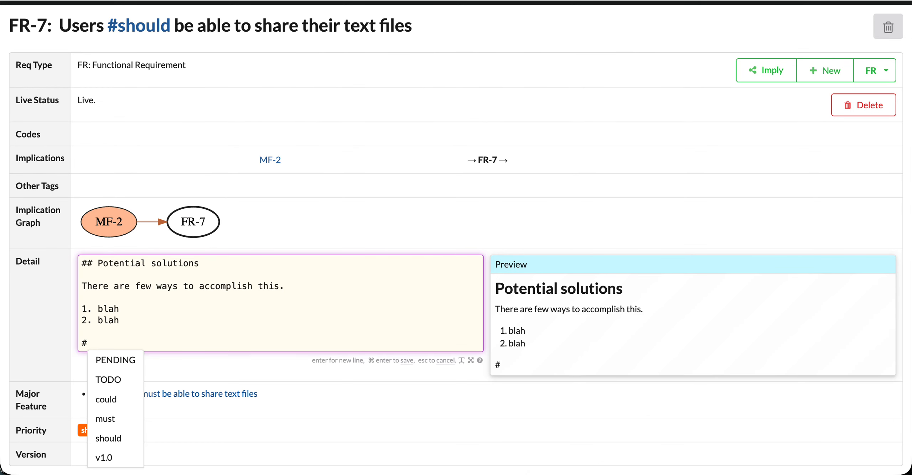
key(Down)
key(Down)
key(Return)
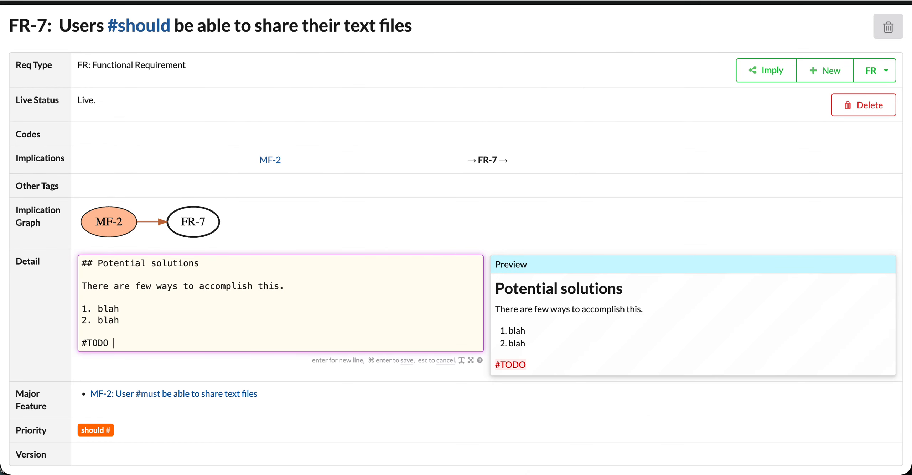
Step: Give the #TODO tag the description "{ see how other apps handle this }" and save FR-7's detail
text({ see how )
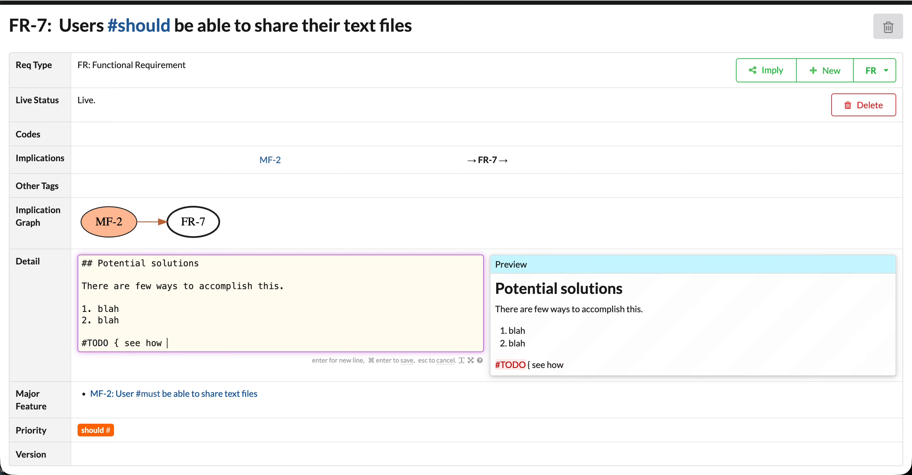
text(other app)
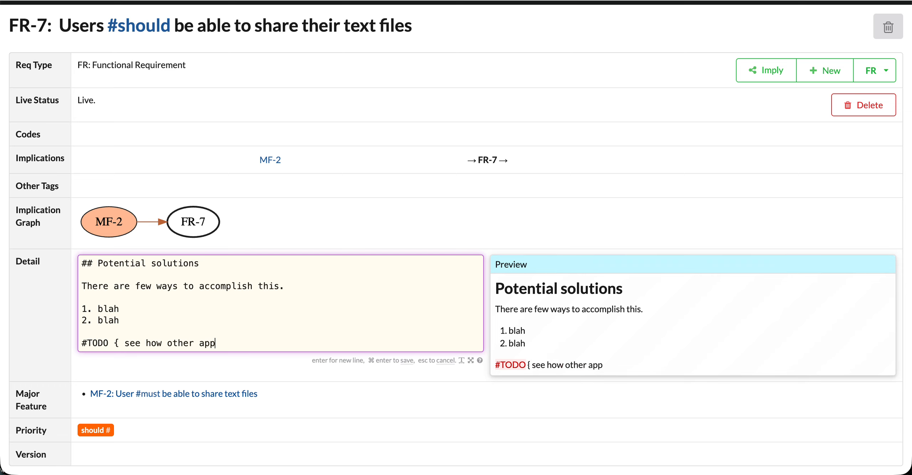
text(s handle th)
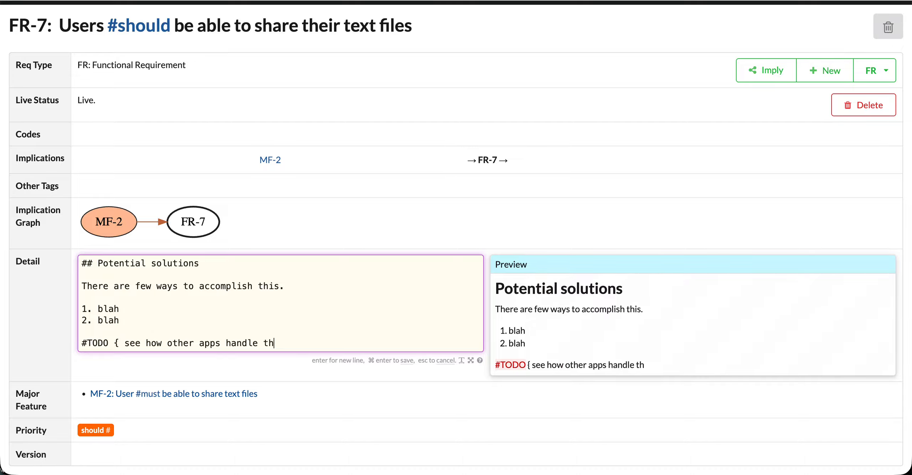
text(is })
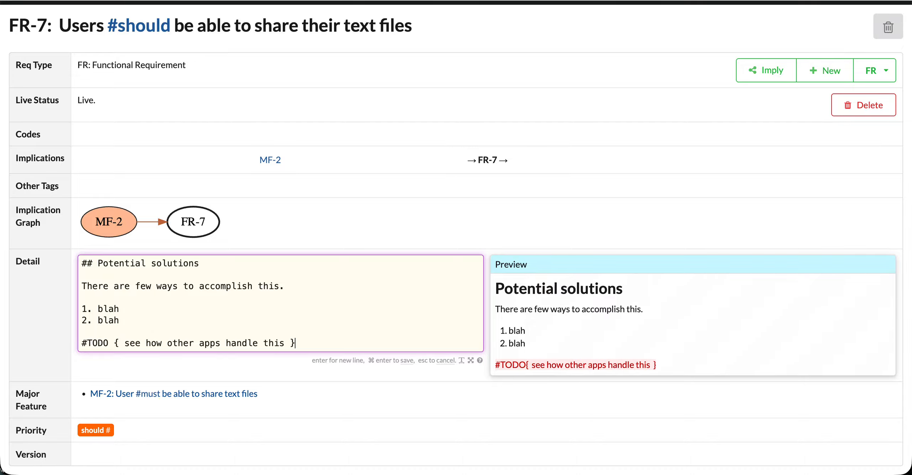
key(super+Return)
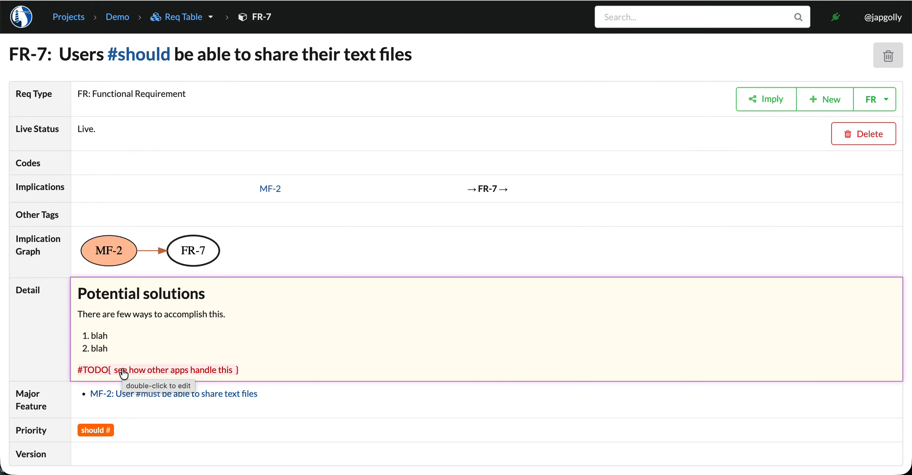
Step: From the Demo project's outstanding issues, extend FR-7's #TODO description with ", ask" and the colleague's first name, and save it
click(120, 18)
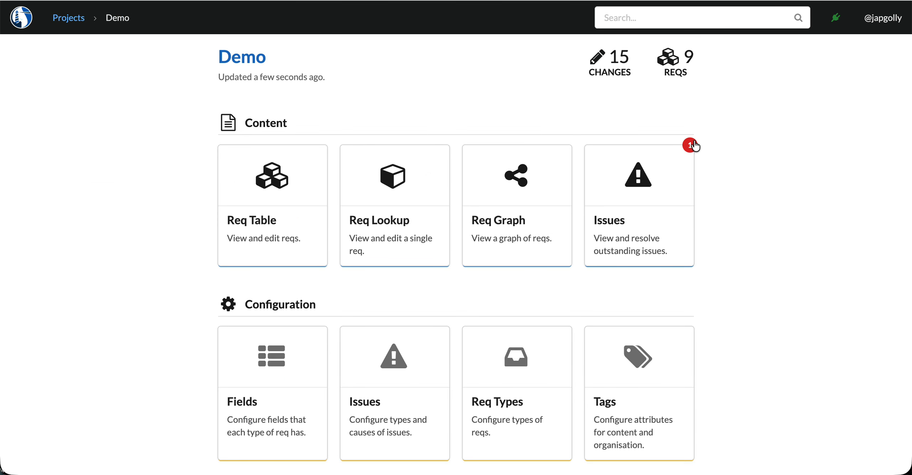
click(639, 188)
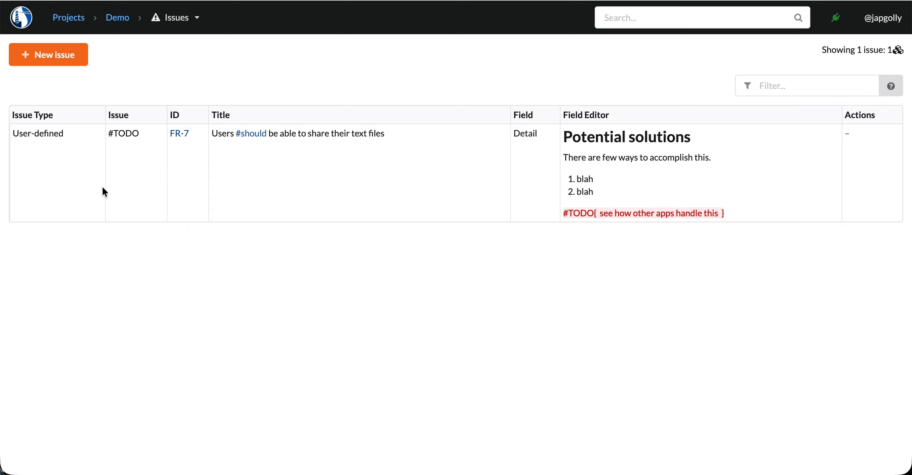
drag(14, 133, 144, 134)
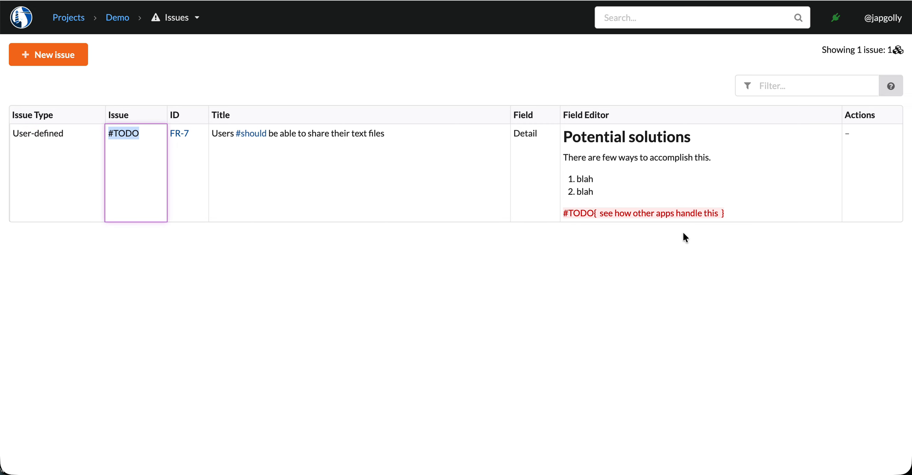
click(696, 190)
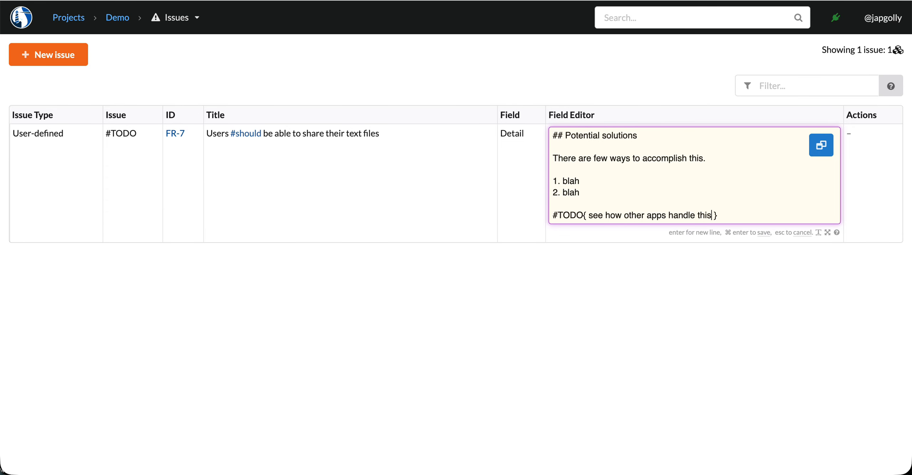
text(, ask Bob)
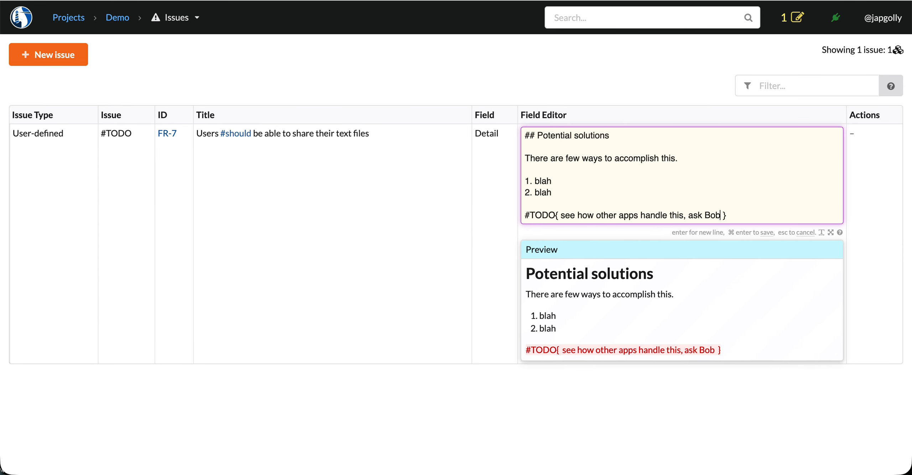
key(super+Return)
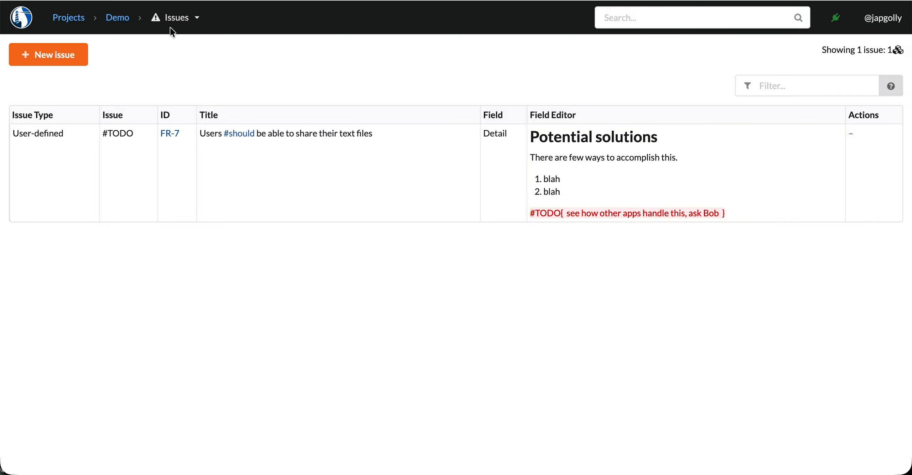
Step: Delete the user-defined issue type #TODO in the Demo project's issue configuration
click(126, 20)
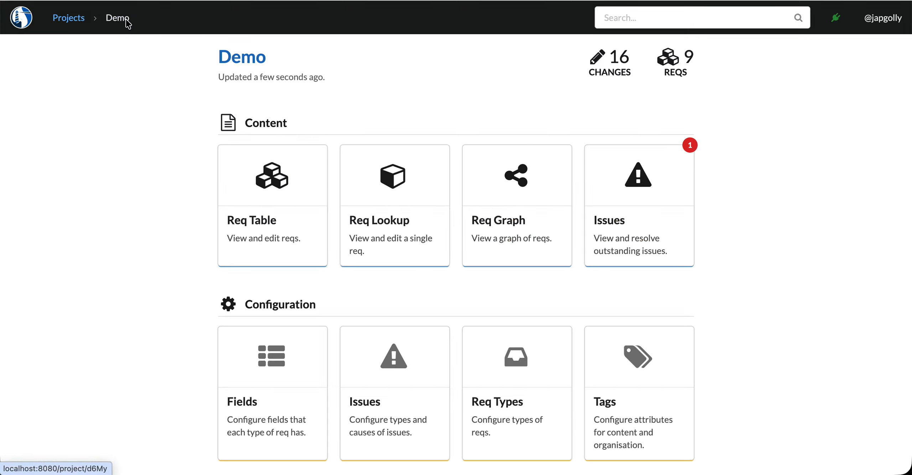
scroll(155, 215, down, 1)
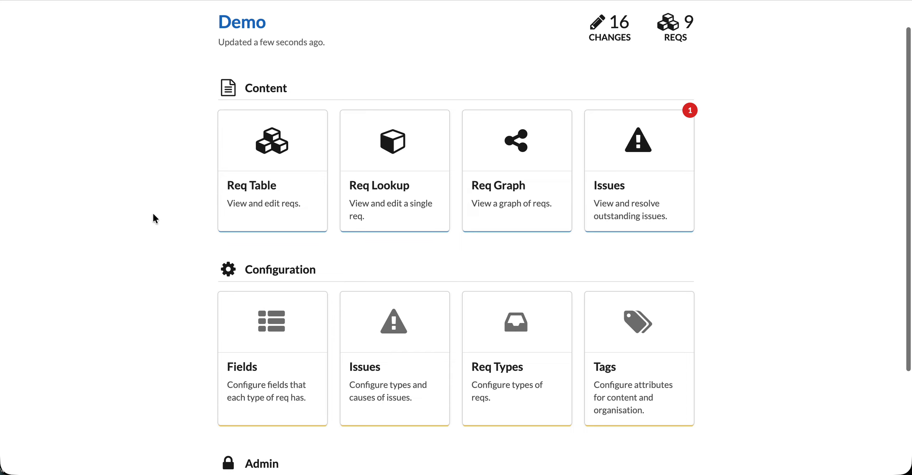
click(388, 340)
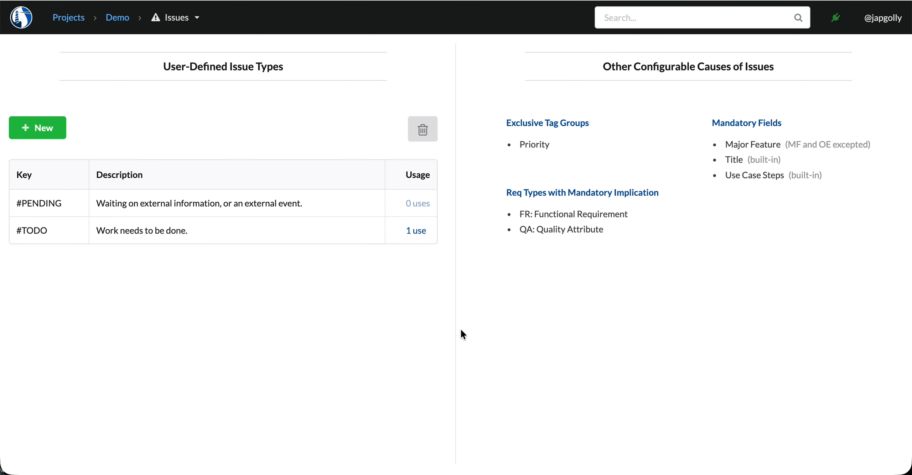
drag(17, 231, 51, 232)
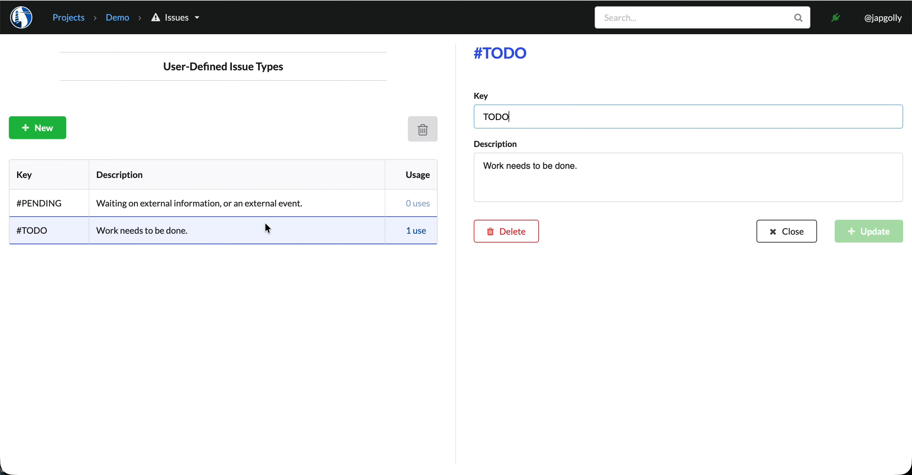
key(Escape)
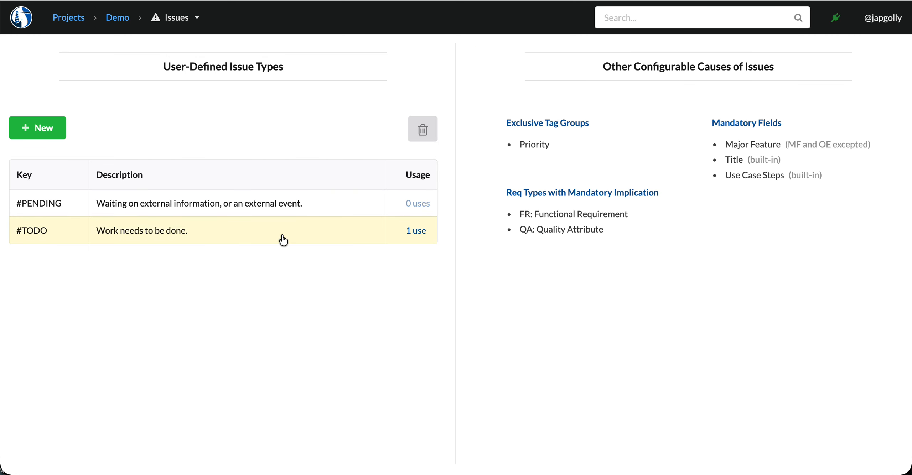
click(282, 232)
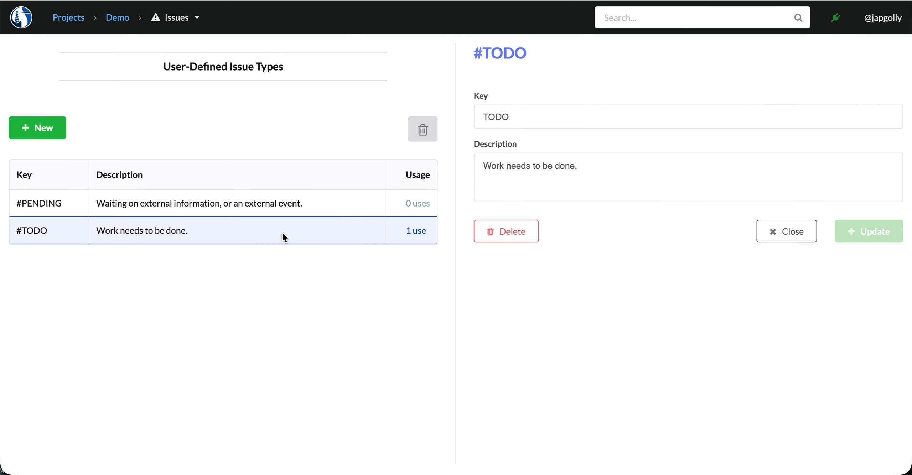
click(529, 235)
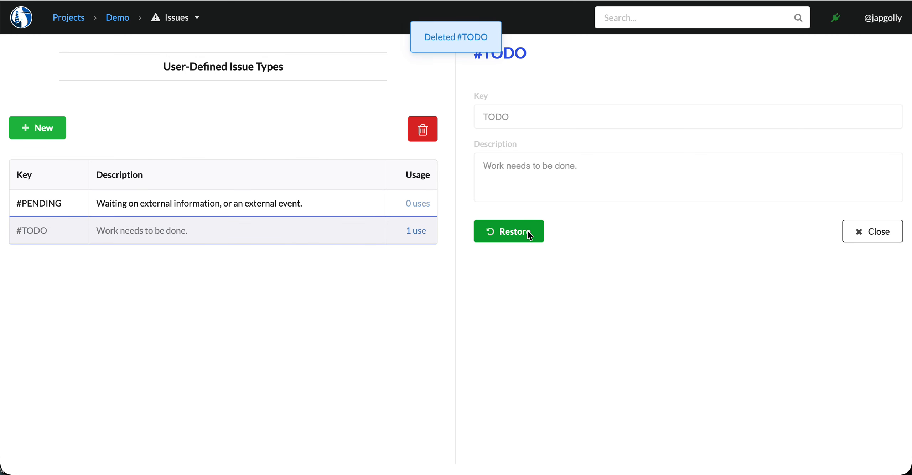
Step: Return to the Demo project's outstanding issues and examine the issue type and description listed for FR-7
click(116, 19)
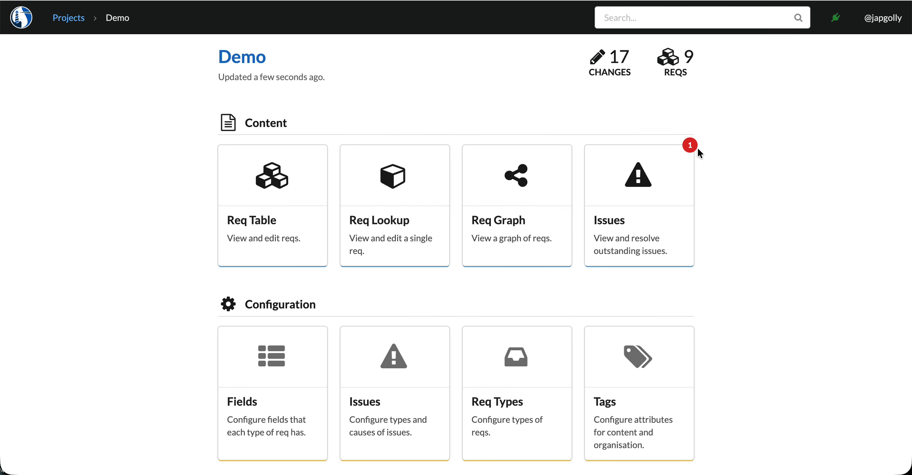
click(661, 183)
click(14, 129)
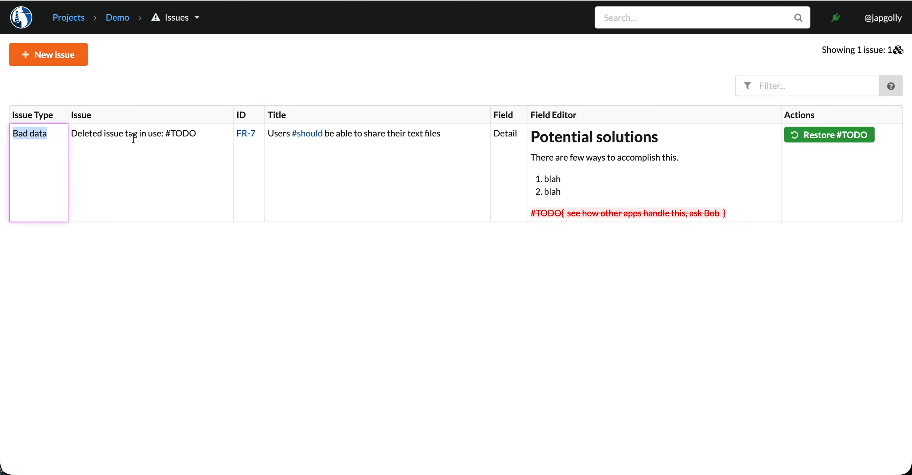
double_click(93, 133)
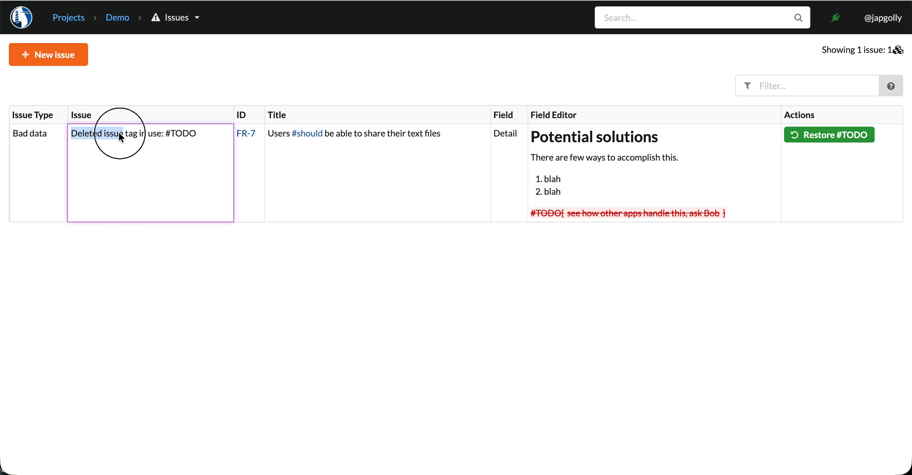
click(195, 136)
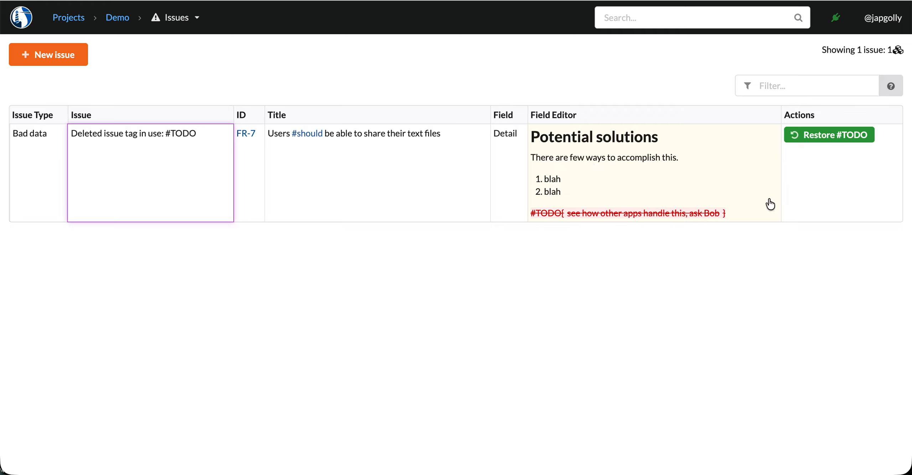